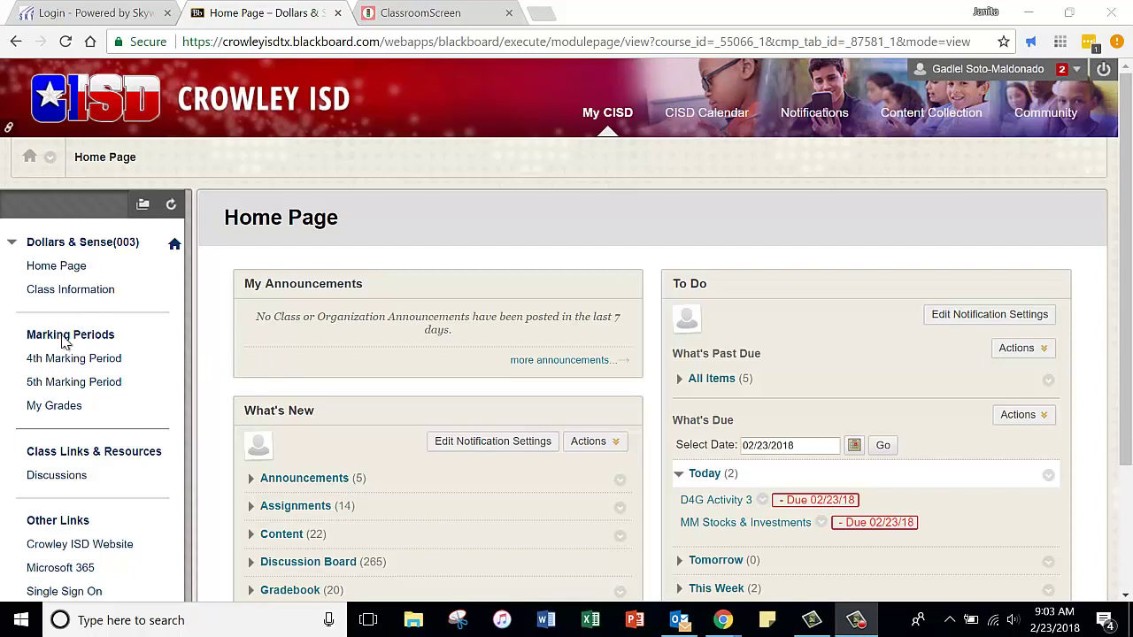
Go to 5th Marking Period > Sentences Activities to reach the Sentences 1 assignment
{"action": "scroll", "coordinate": [65, 398], "scroll_direction": "down", "scroll_amount": 1}
{"action": "scroll", "coordinate": [66, 398], "scroll_direction": "down", "scroll_amount": 1}
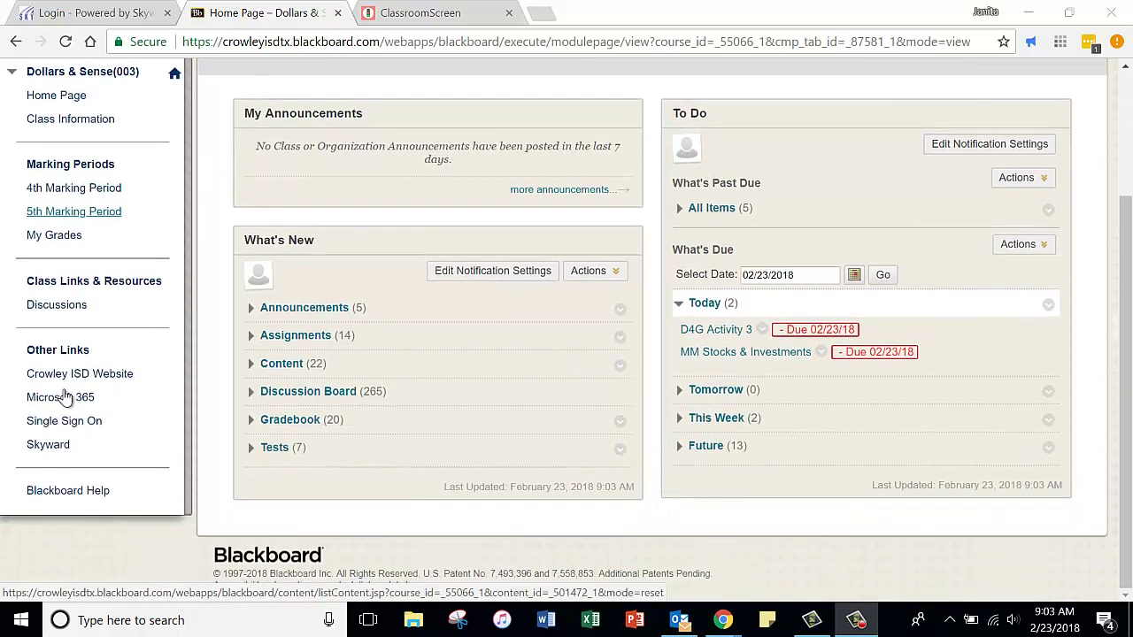
{"action": "scroll", "coordinate": [75, 416], "scroll_direction": "up", "scroll_amount": 2}
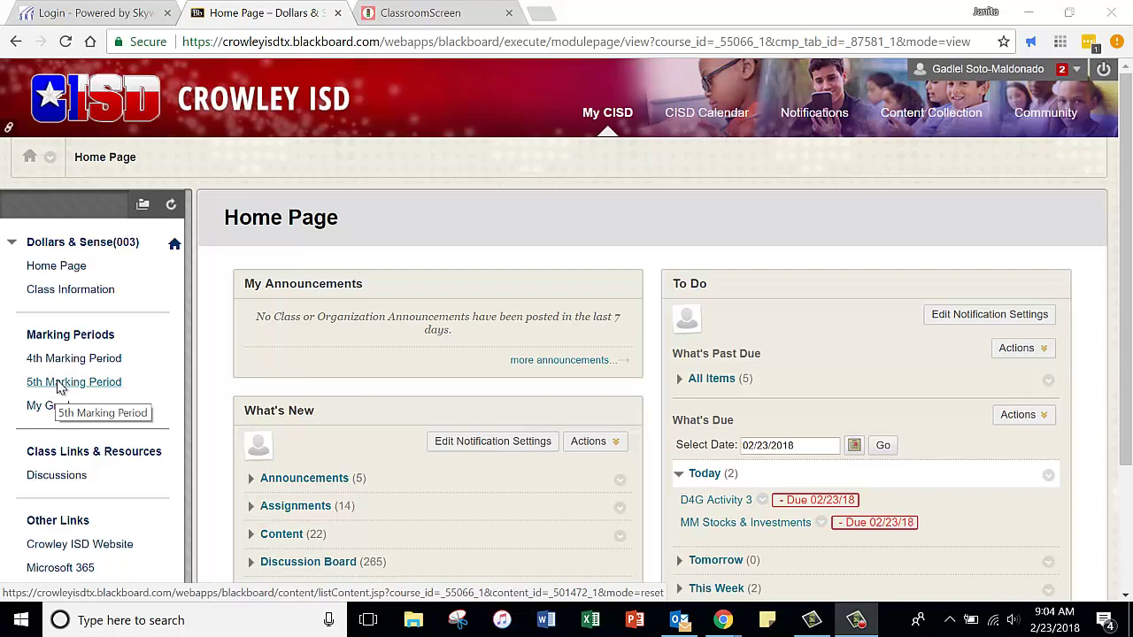
{"action": "left_click", "coordinate": [56, 384]}
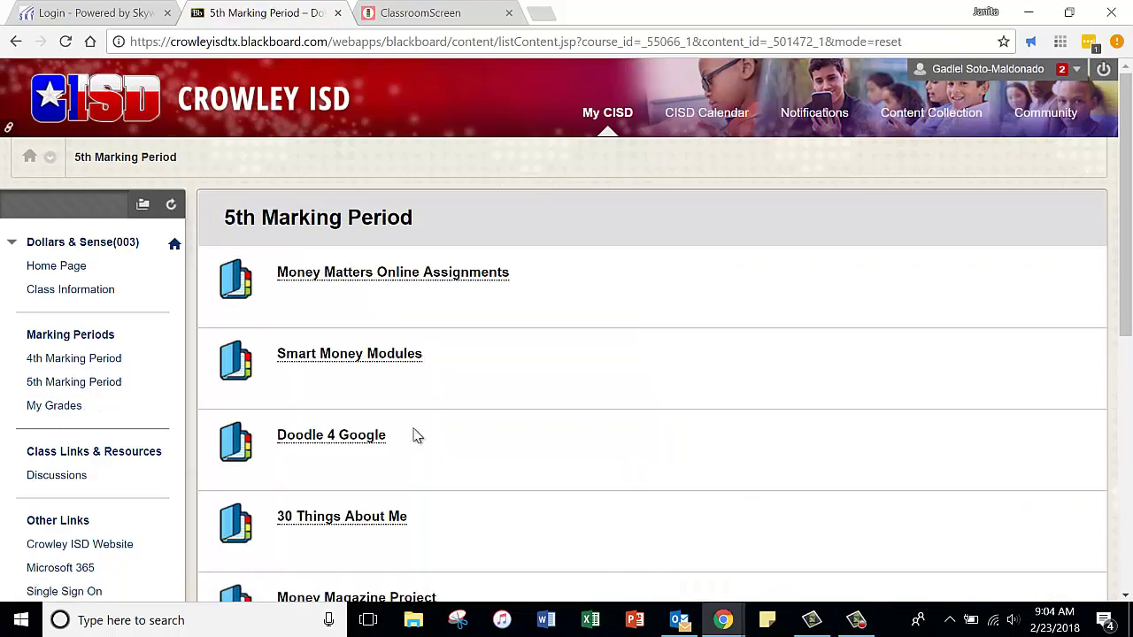
{"action": "scroll", "coordinate": [415, 435], "scroll_direction": "down", "scroll_amount": 6}
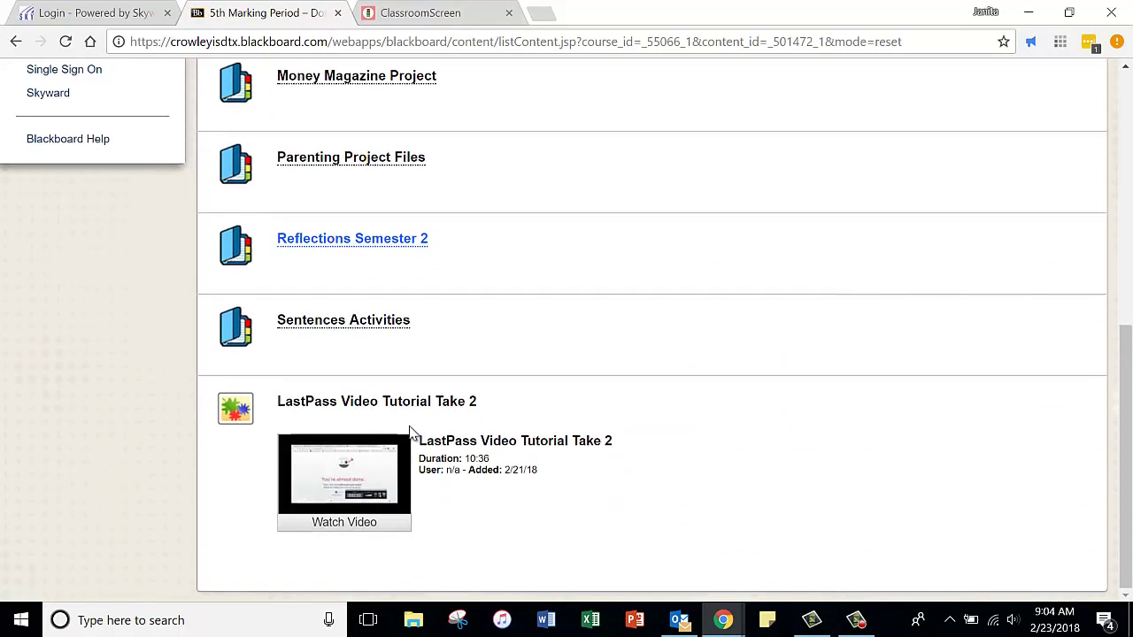
{"action": "left_click", "coordinate": [384, 330]}
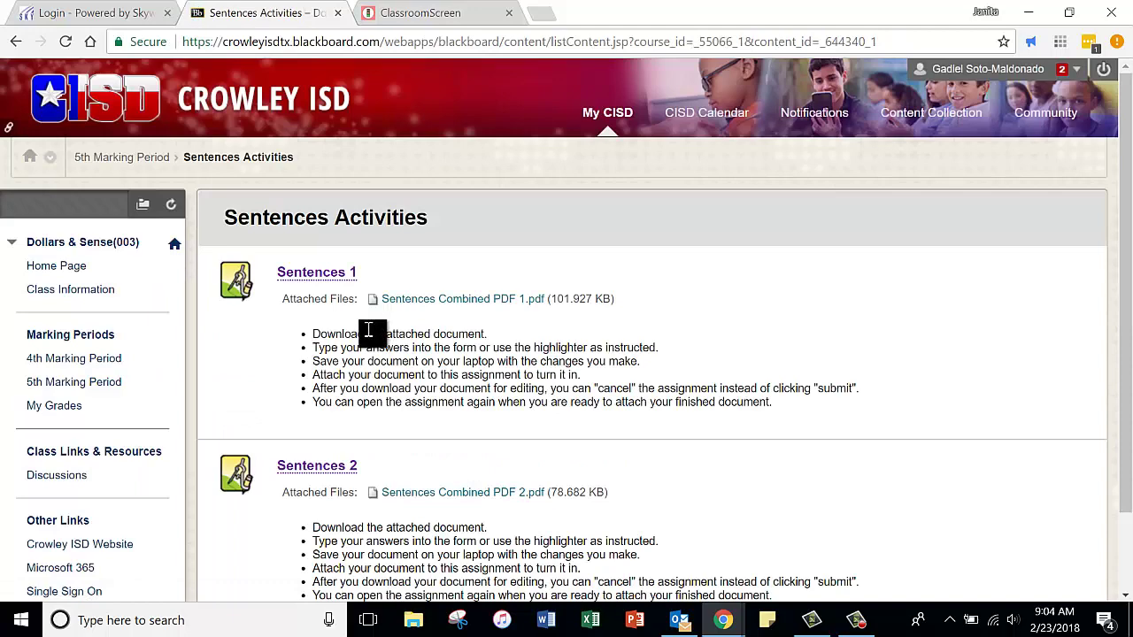
{"action": "scroll", "coordinate": [370, 335], "scroll_direction": "down", "scroll_amount": 1}
{"action": "scroll", "coordinate": [387, 380], "scroll_direction": "up", "scroll_amount": 1}
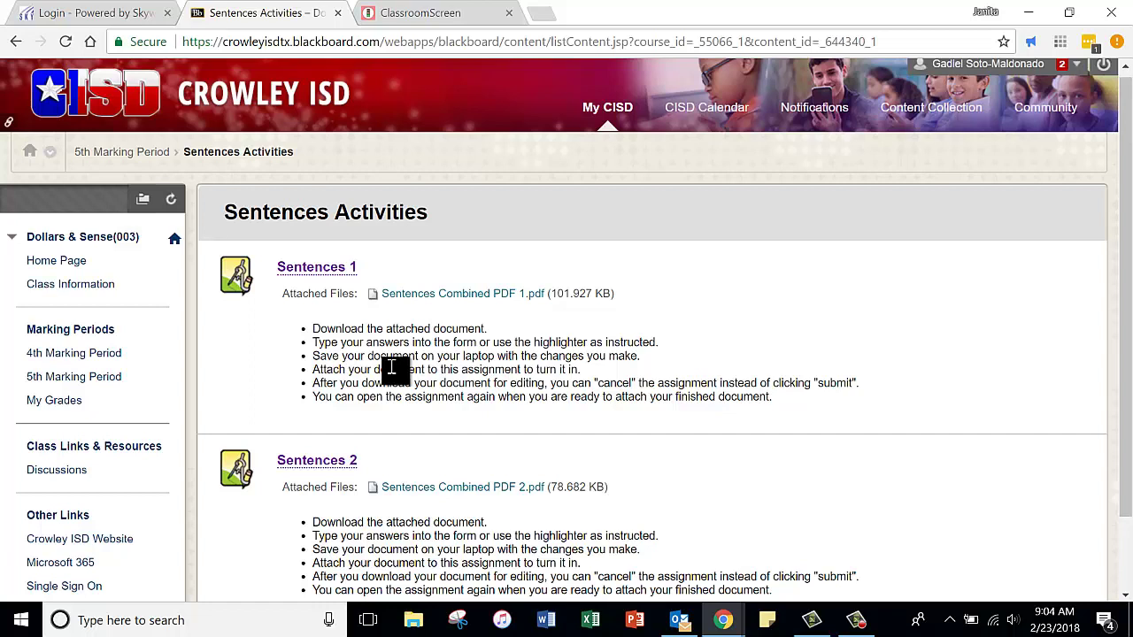
{"action": "left_click", "coordinate": [317, 269]}
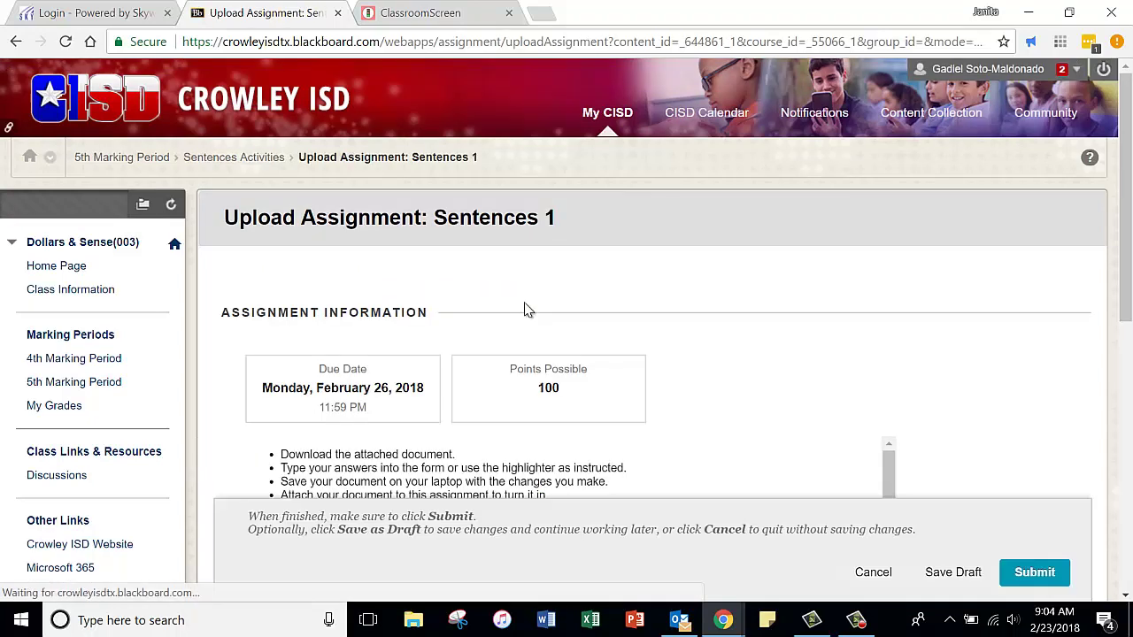
{"action": "scroll", "coordinate": [344, 282], "scroll_direction": "down", "scroll_amount": 2}
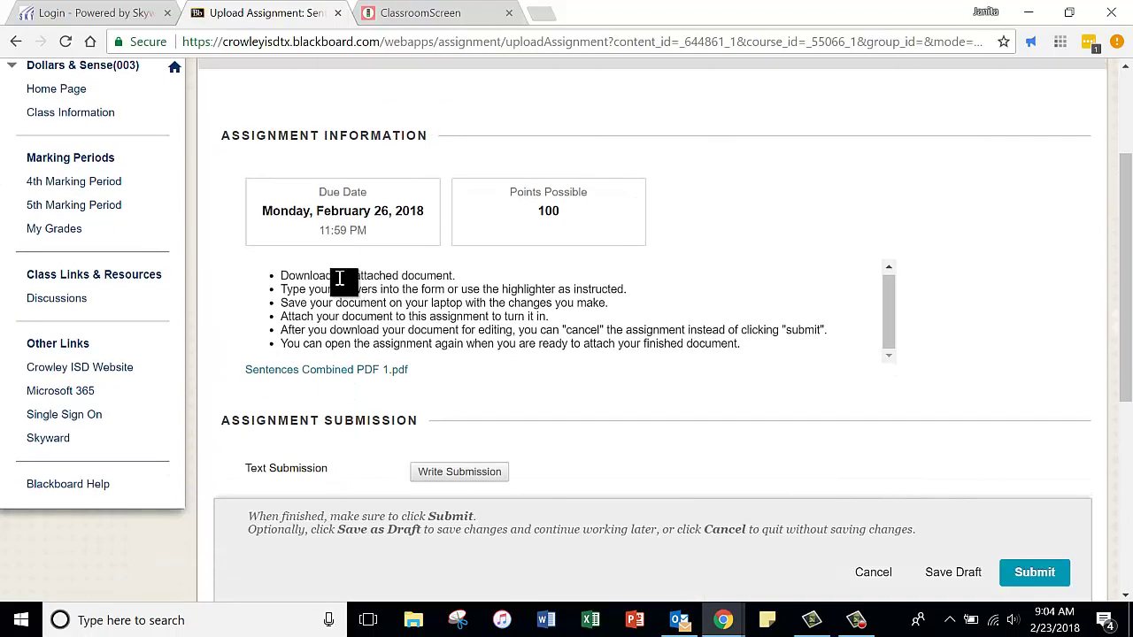
{"action": "scroll", "coordinate": [297, 285], "scroll_direction": "down", "scroll_amount": 1}
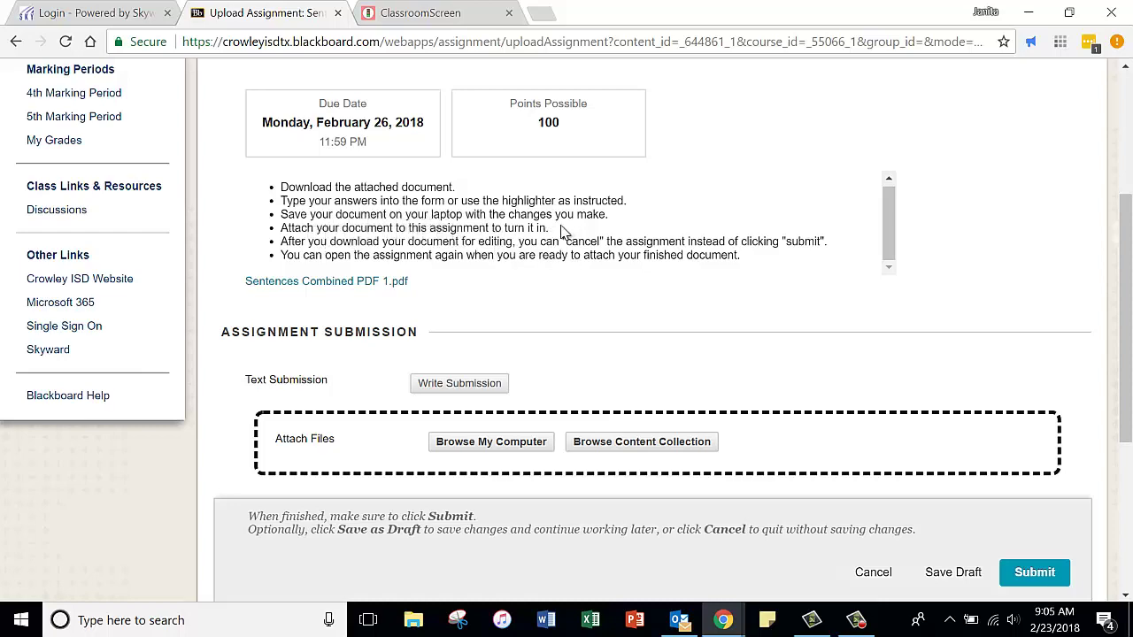
{"action": "scroll", "coordinate": [429, 247], "scroll_direction": "down", "scroll_amount": 1}
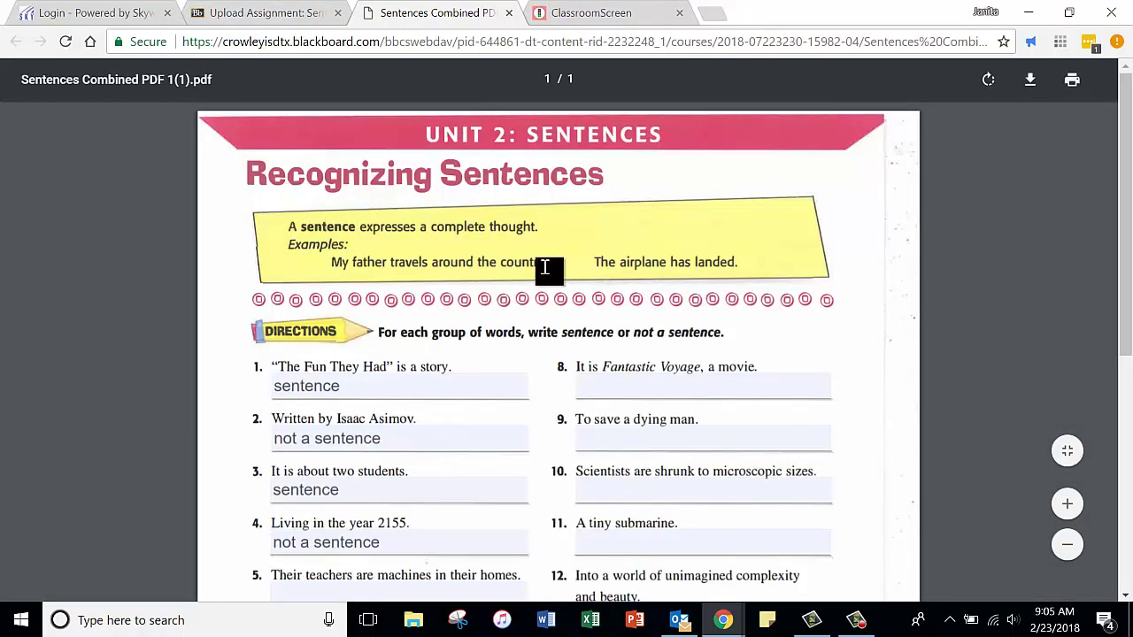
Scroll through the Sentences Combined PDF 1 worksheet in Chrome's PDF viewer
{"action": "scroll", "coordinate": [534, 249], "scroll_direction": "down", "scroll_amount": 5}
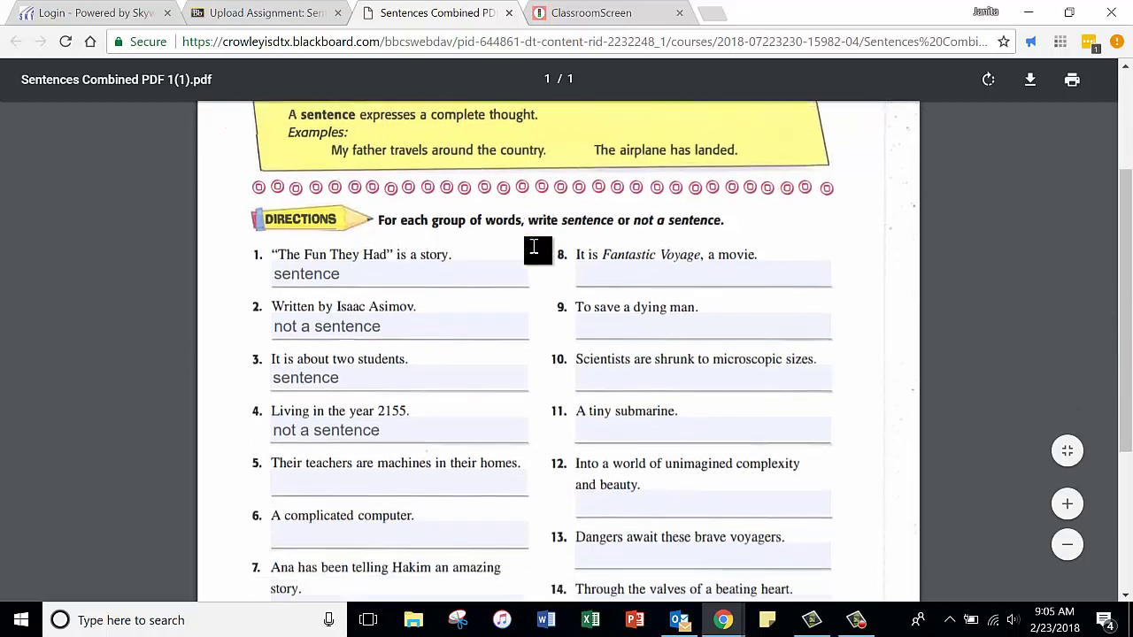
{"action": "scroll", "coordinate": [534, 253], "scroll_direction": "up", "scroll_amount": 5}
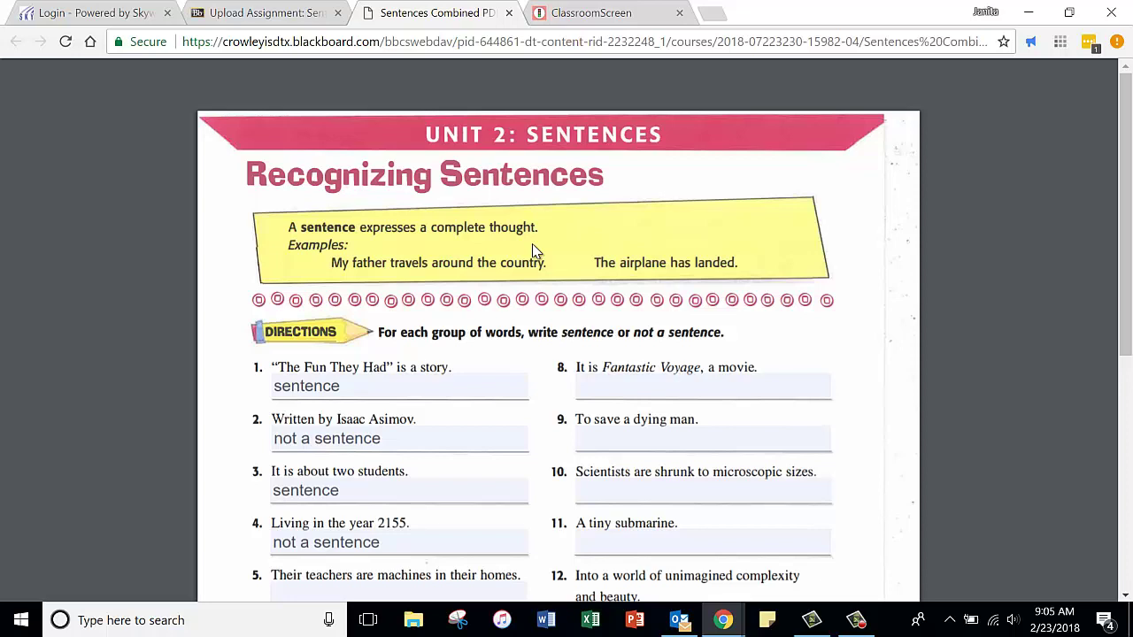
{"action": "mouse_move", "coordinate": [898, 106]}
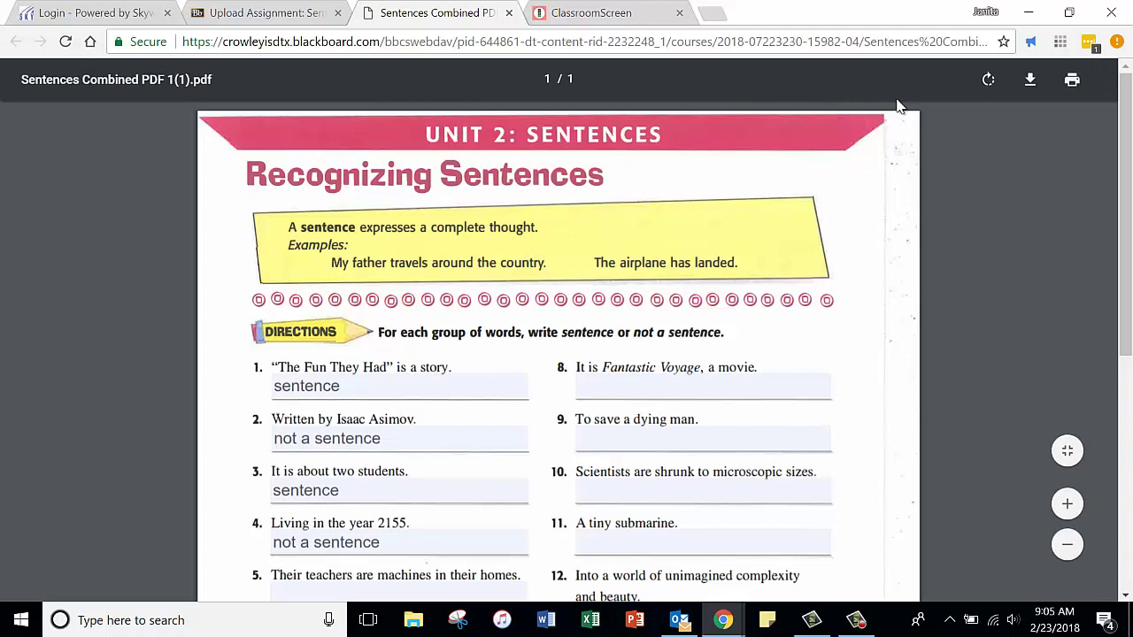
Download the worksheet to the Desktop, renaming it 'Sentences Combined PDF 1 for Video'
{"action": "left_click", "coordinate": [1031, 81]}
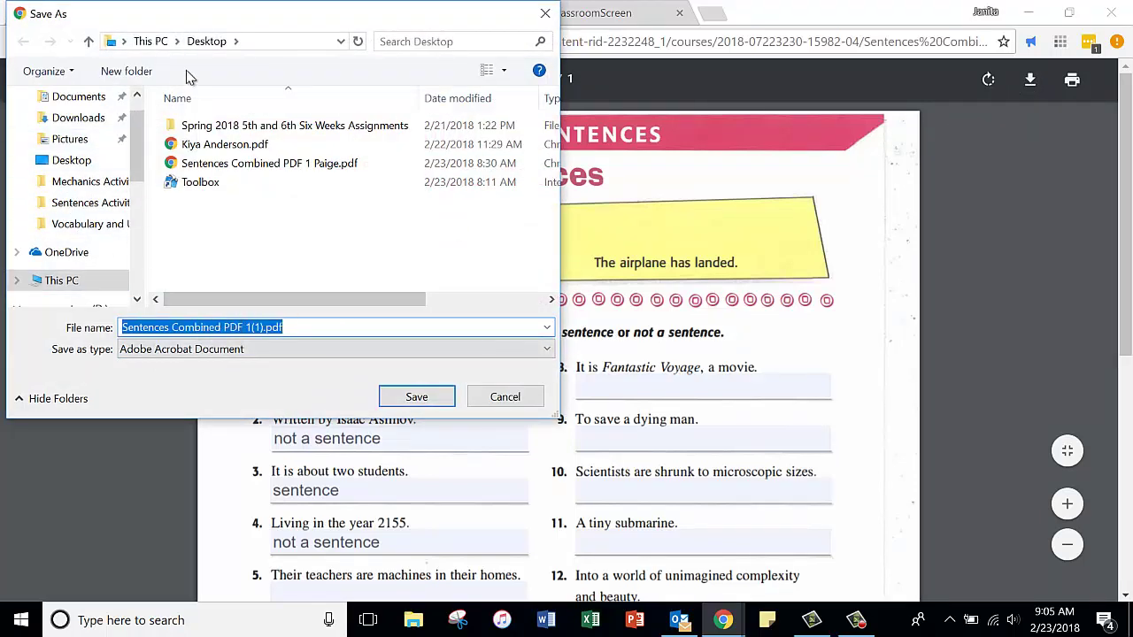
{"action": "left_click", "coordinate": [81, 160]}
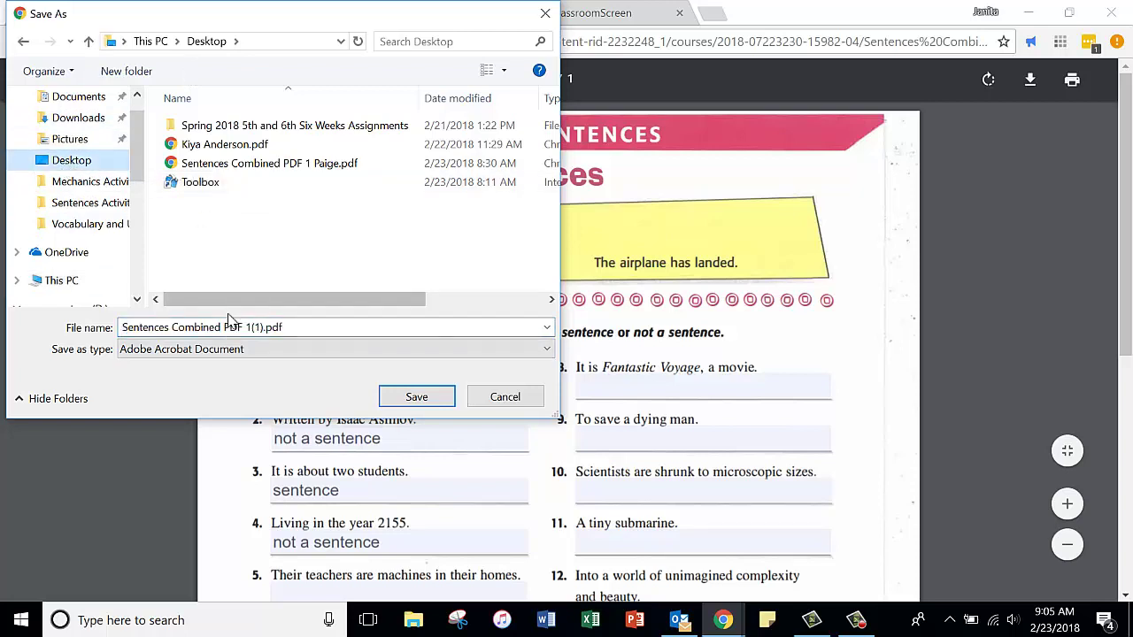
{"action": "double_click", "coordinate": [289, 328]}
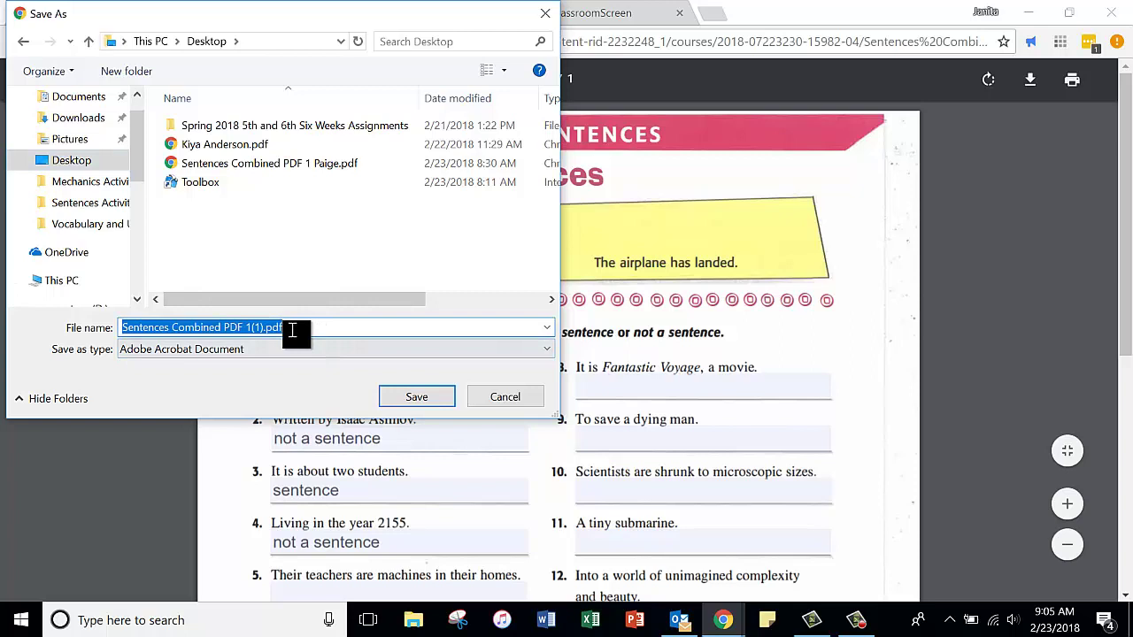
{"action": "left_click_drag", "start_coordinate": [298, 328], "coordinate": [253, 329]}
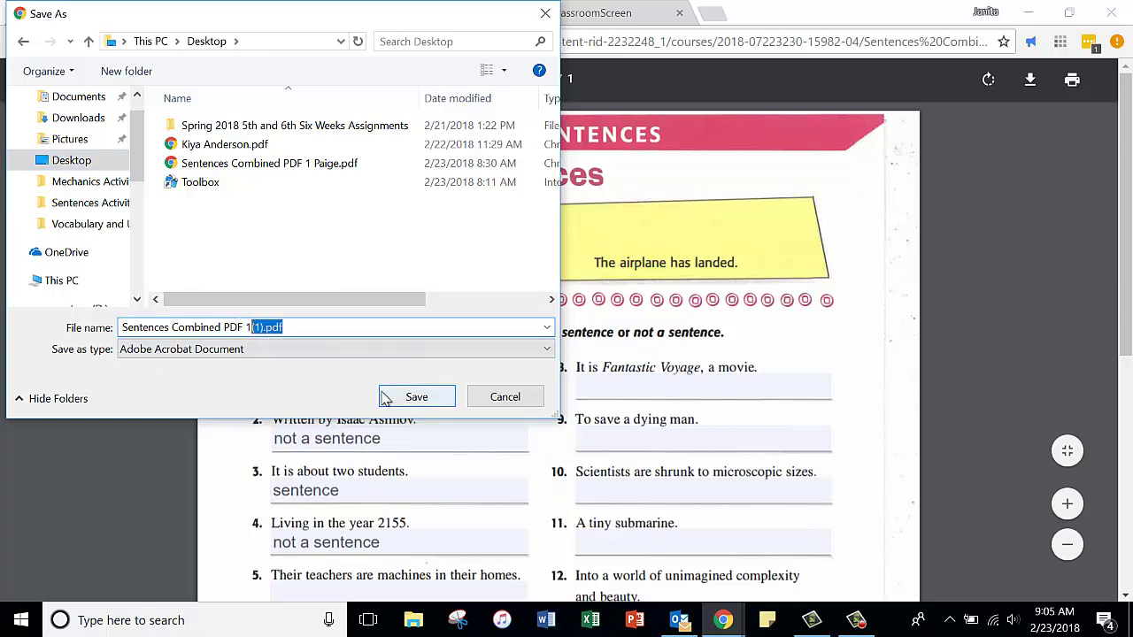
{"action": "type", "text": "for Video"}
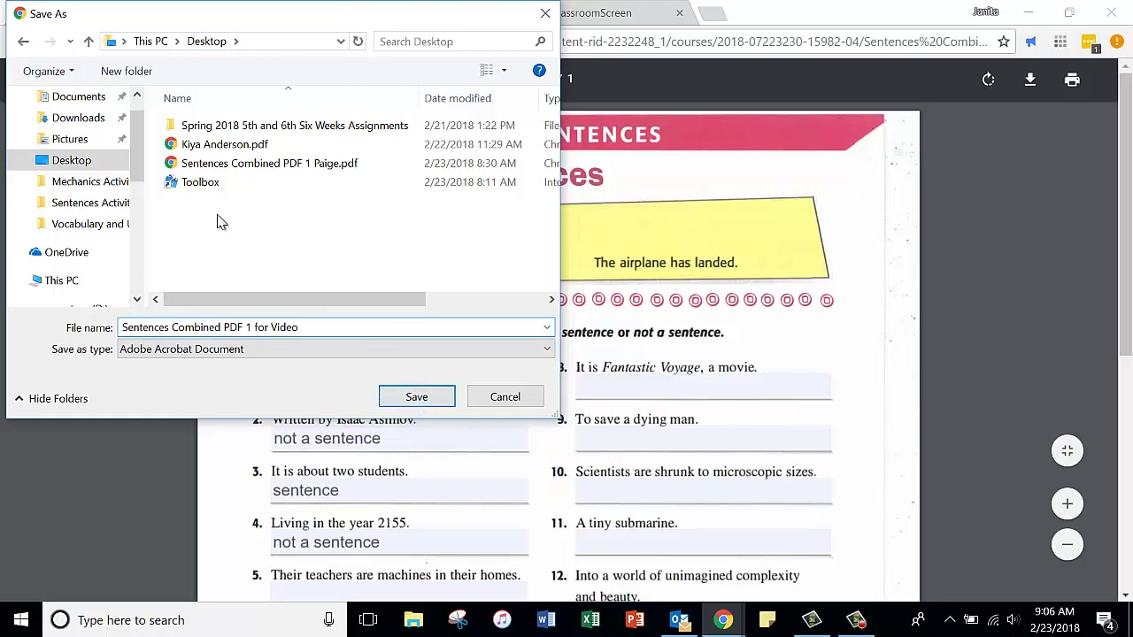
Create a 'Sentences Activities' folder on the Desktop and save the worksheet inside it
{"action": "left_click", "coordinate": [139, 78]}
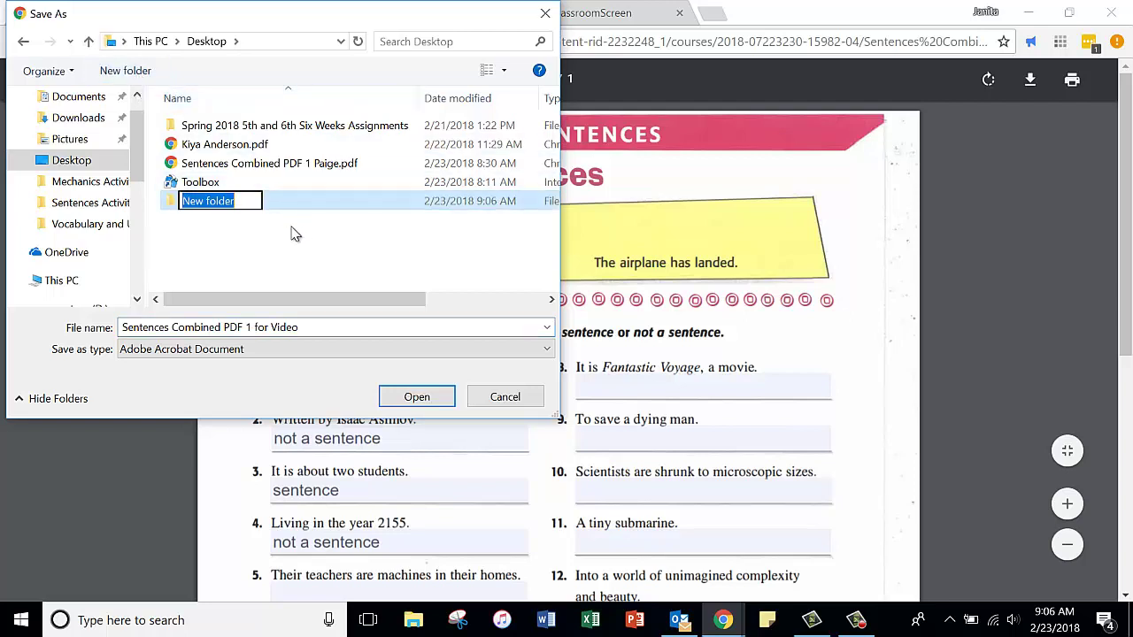
{"action": "type", "text": "Sente"}
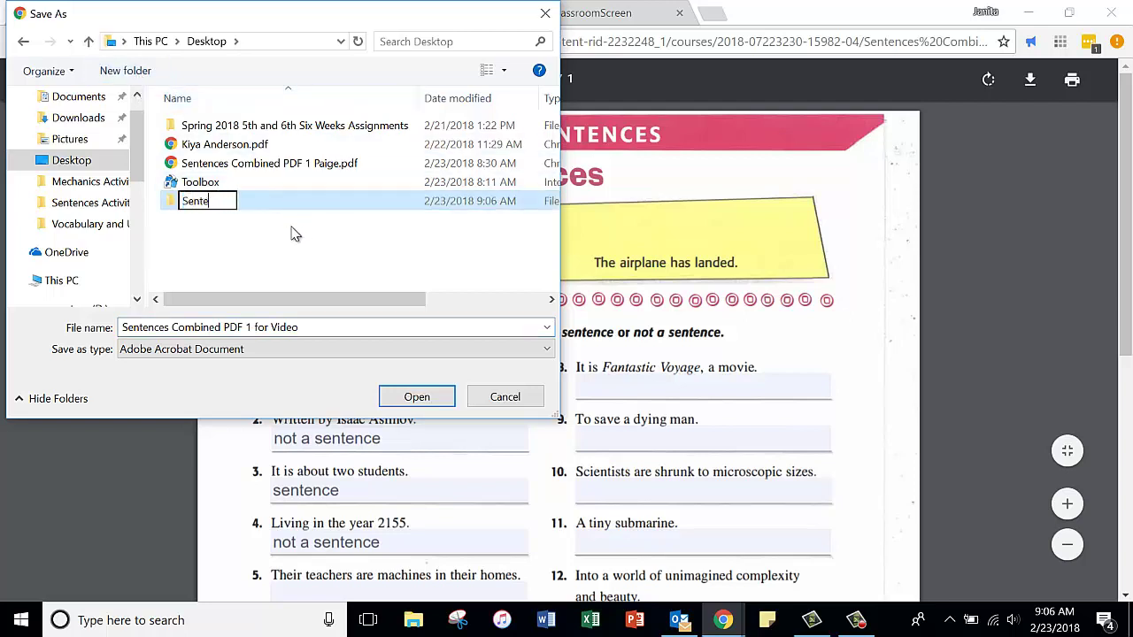
{"action": "type", "text": "nces Ac"}
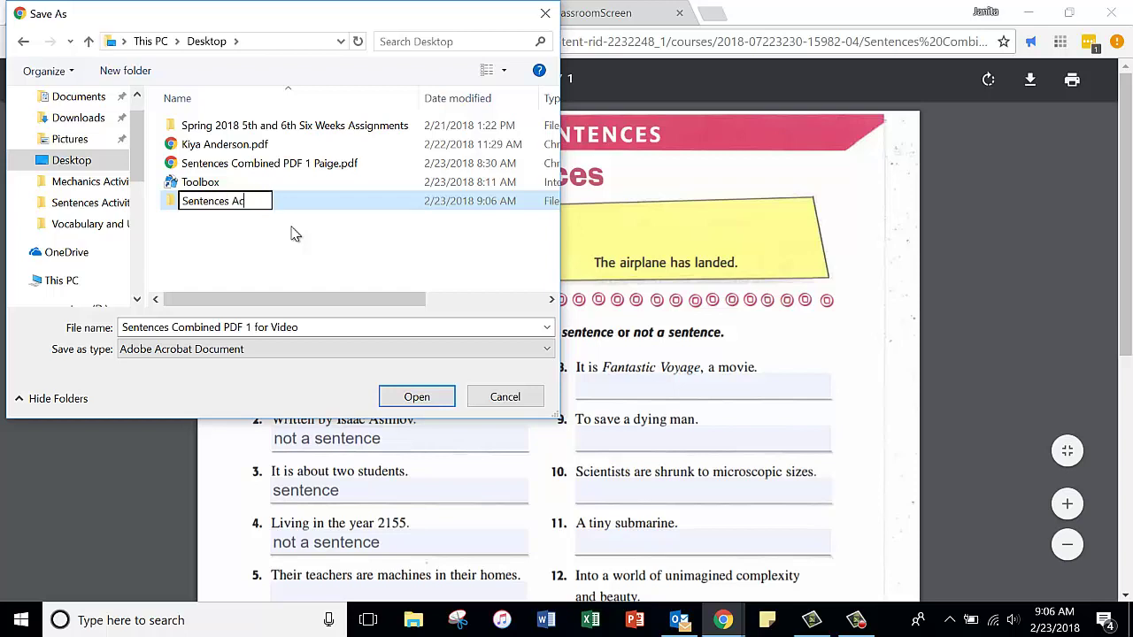
{"action": "type", "text": "tivities"}
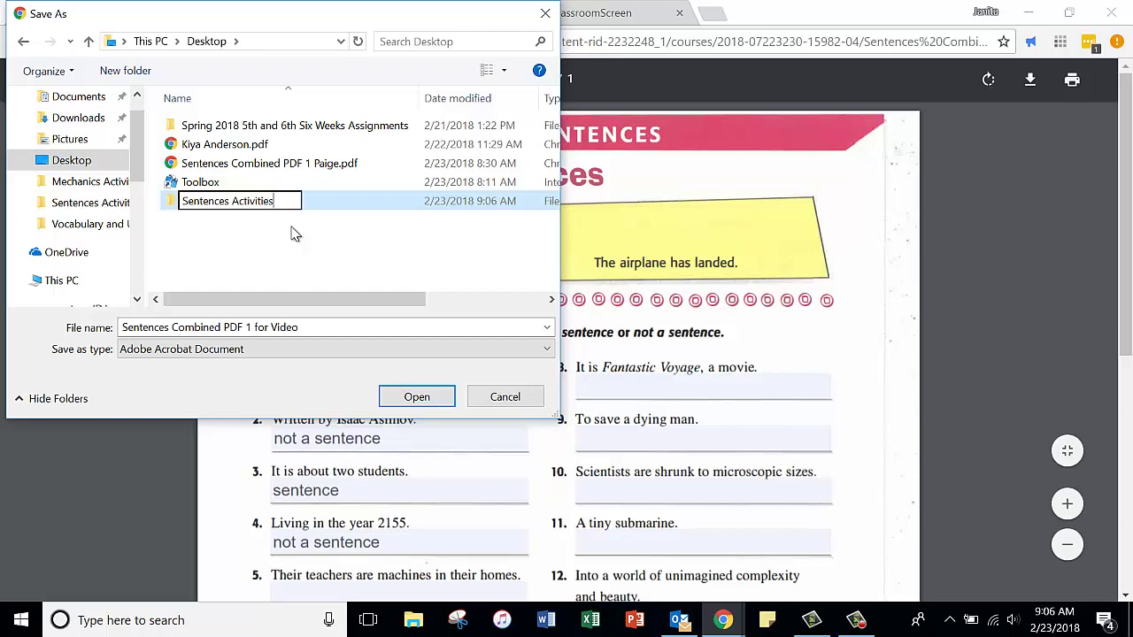
{"action": "double_click", "coordinate": [341, 209]}
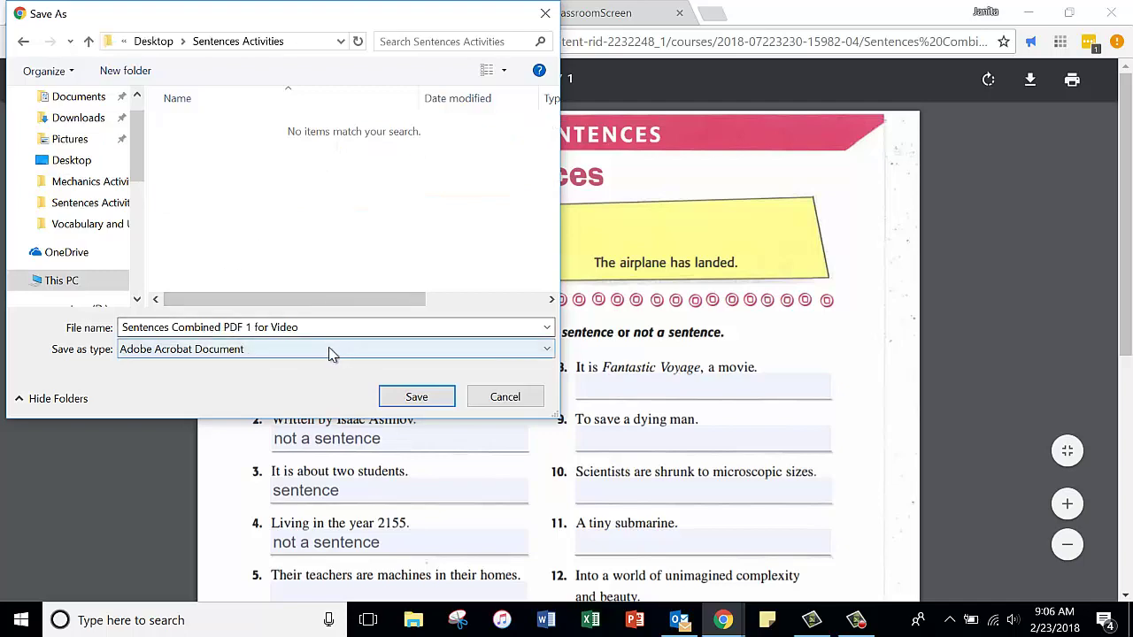
{"action": "left_click", "coordinate": [420, 396]}
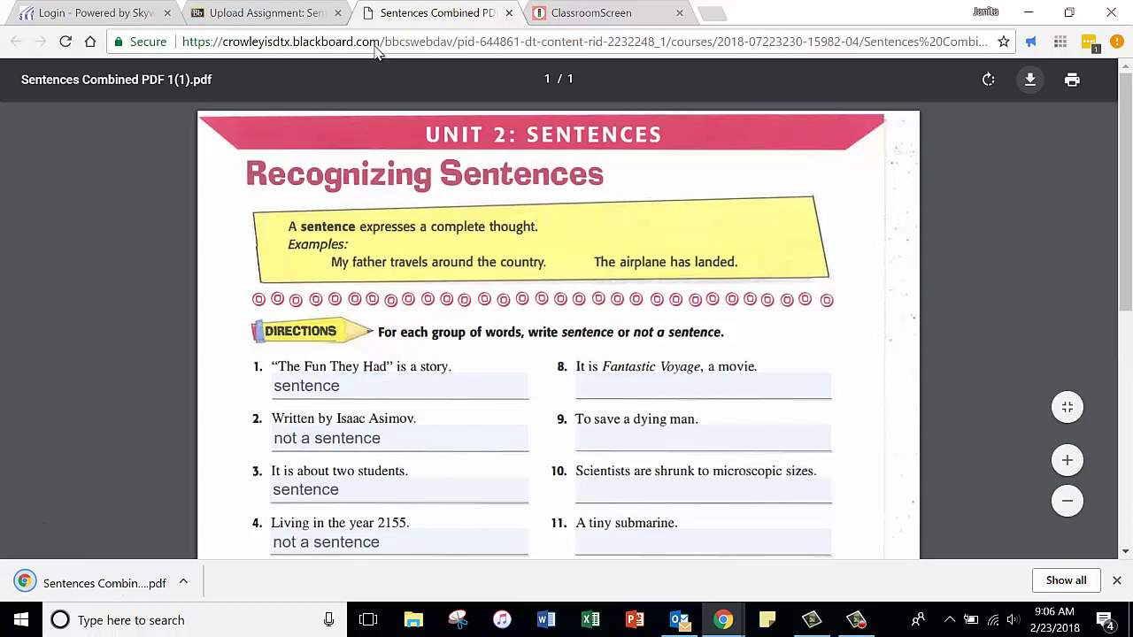
Open 'Sentences Combined PDF 1 for Video.pdf' from the Sentences Activities folder in Adobe Acrobat DC
{"action": "left_click", "coordinate": [1034, 18]}
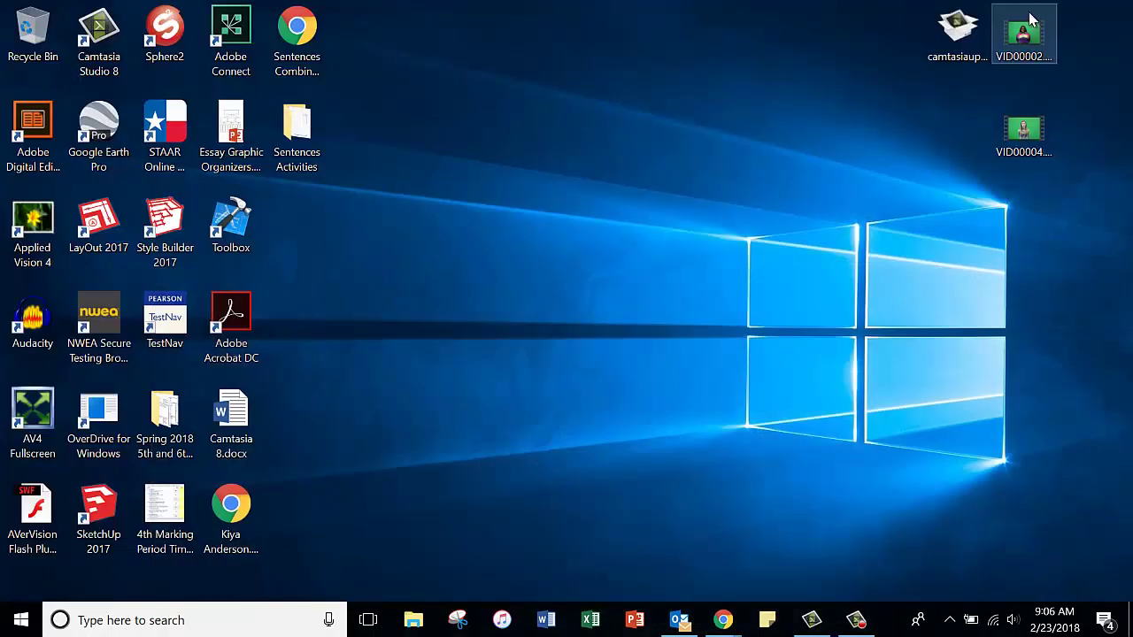
{"action": "double_click", "coordinate": [296, 133]}
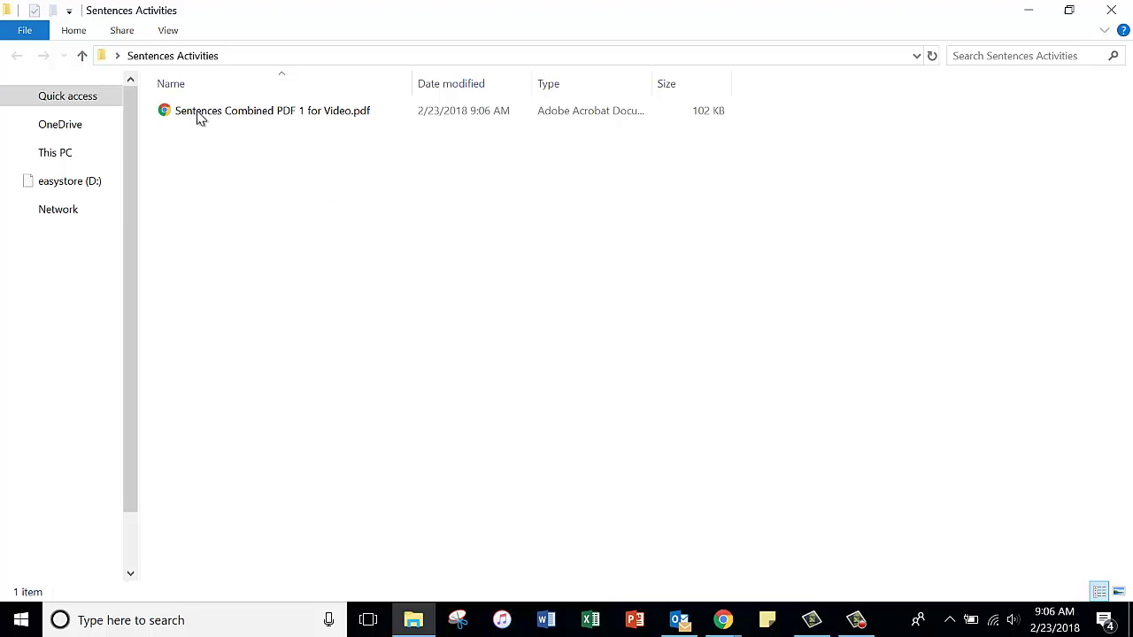
{"action": "right_click", "coordinate": [200, 119]}
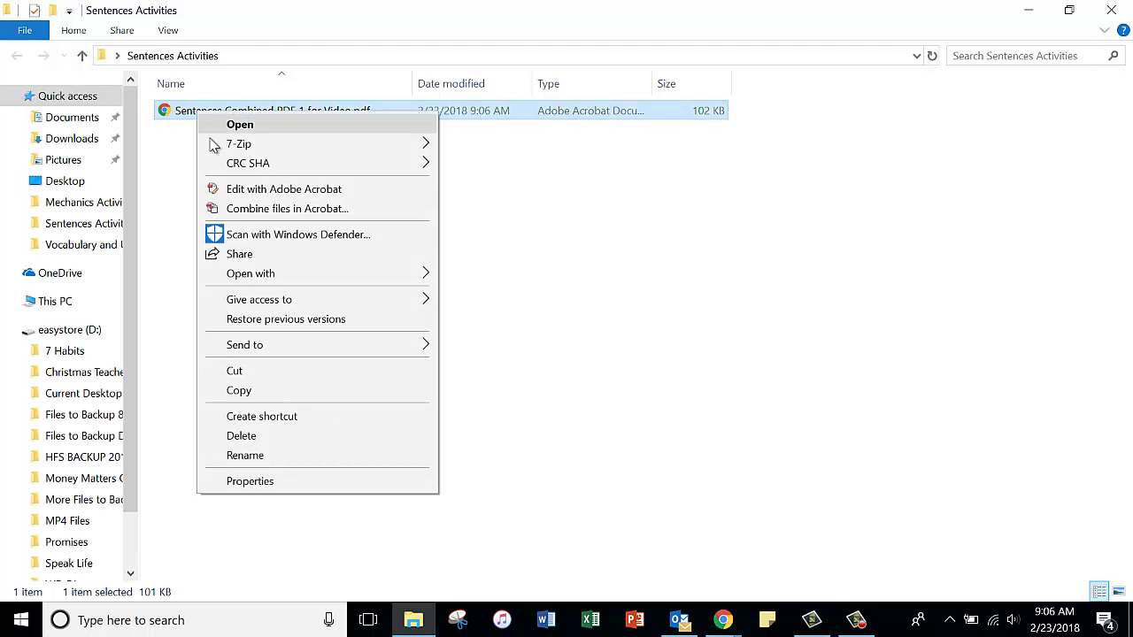
{"action": "mouse_move", "coordinate": [270, 280]}
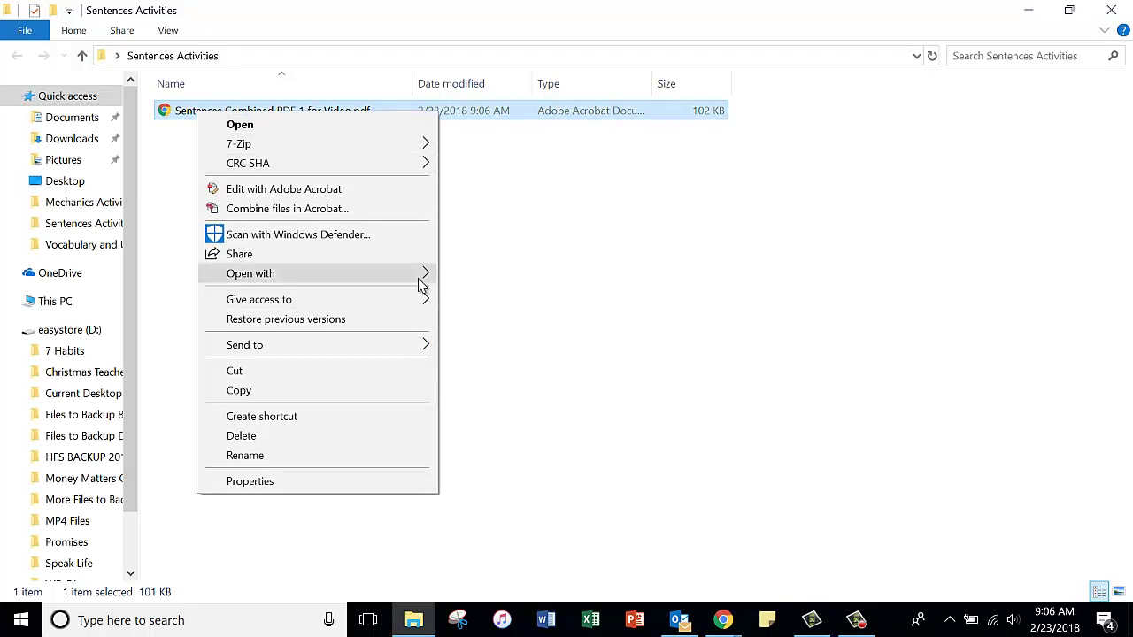
{"action": "left_click", "coordinate": [496, 278]}
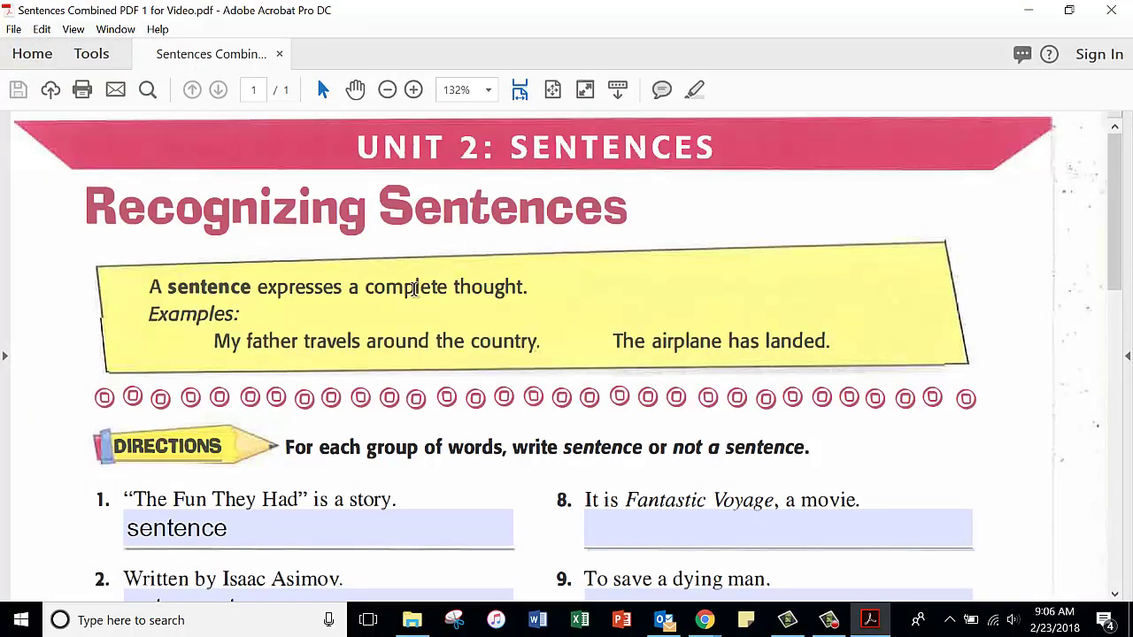
Scroll through the worksheet in Acrobat to the answer fields for items 1–4
{"action": "scroll", "coordinate": [414, 289], "scroll_direction": "down", "scroll_amount": 4}
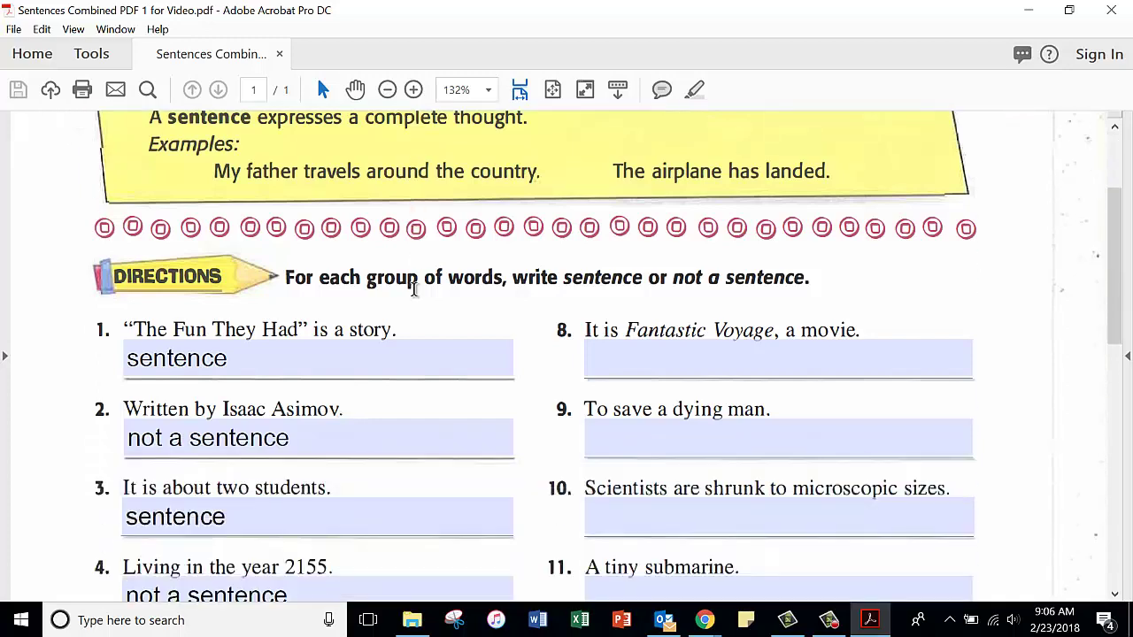
{"action": "scroll", "coordinate": [414, 289], "scroll_direction": "down", "scroll_amount": 2}
{"action": "scroll", "coordinate": [420, 293], "scroll_direction": "up", "scroll_amount": 4}
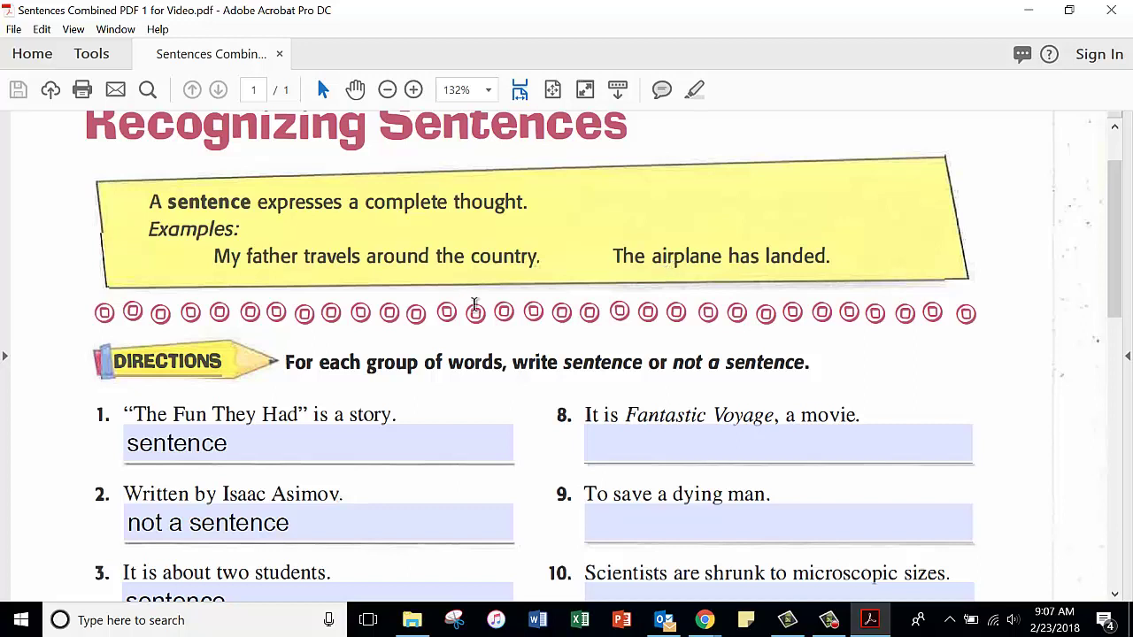
{"action": "scroll", "coordinate": [478, 301], "scroll_direction": "down", "scroll_amount": 3}
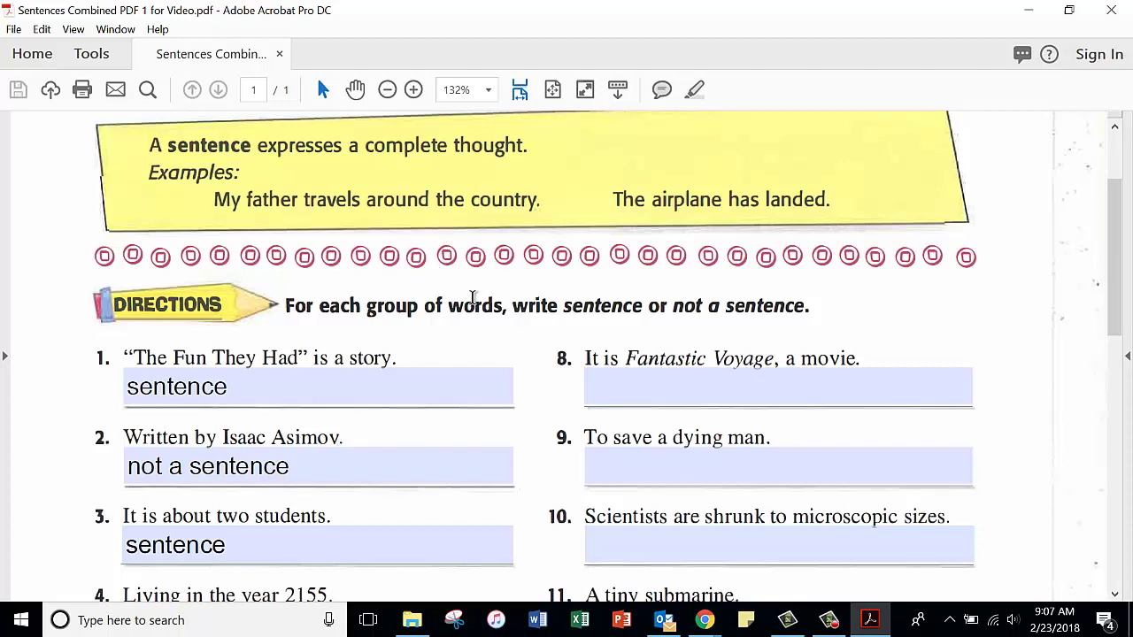
{"action": "scroll", "coordinate": [407, 283], "scroll_direction": "down", "scroll_amount": 2}
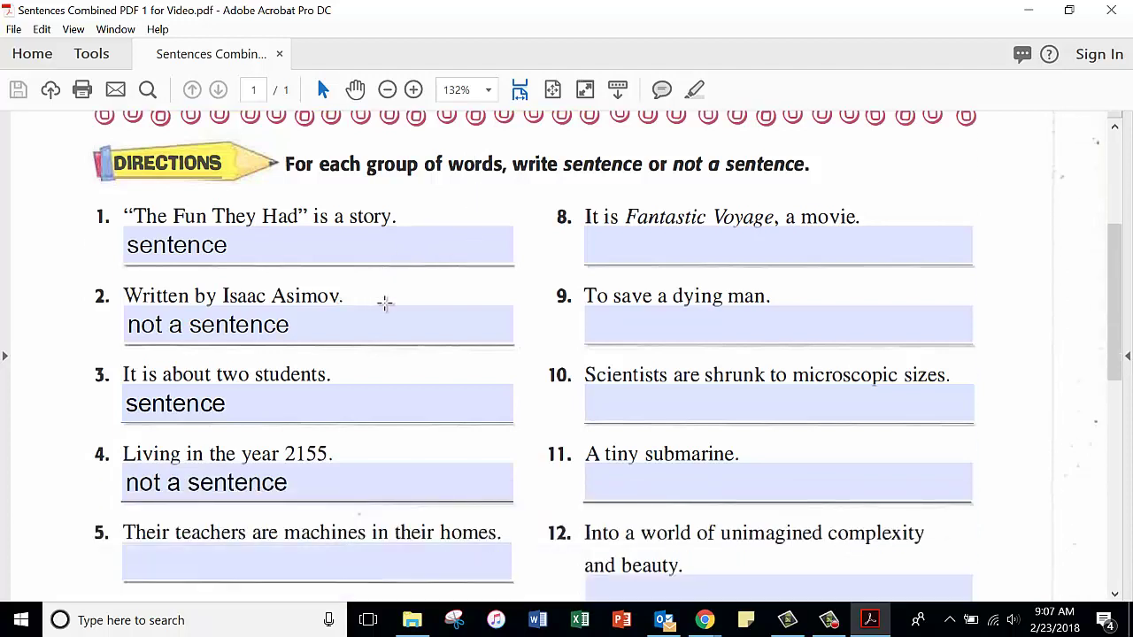
{"action": "scroll", "coordinate": [384, 306], "scroll_direction": "down", "scroll_amount": 2}
{"action": "scroll", "coordinate": [381, 305], "scroll_direction": "down", "scroll_amount": 1}
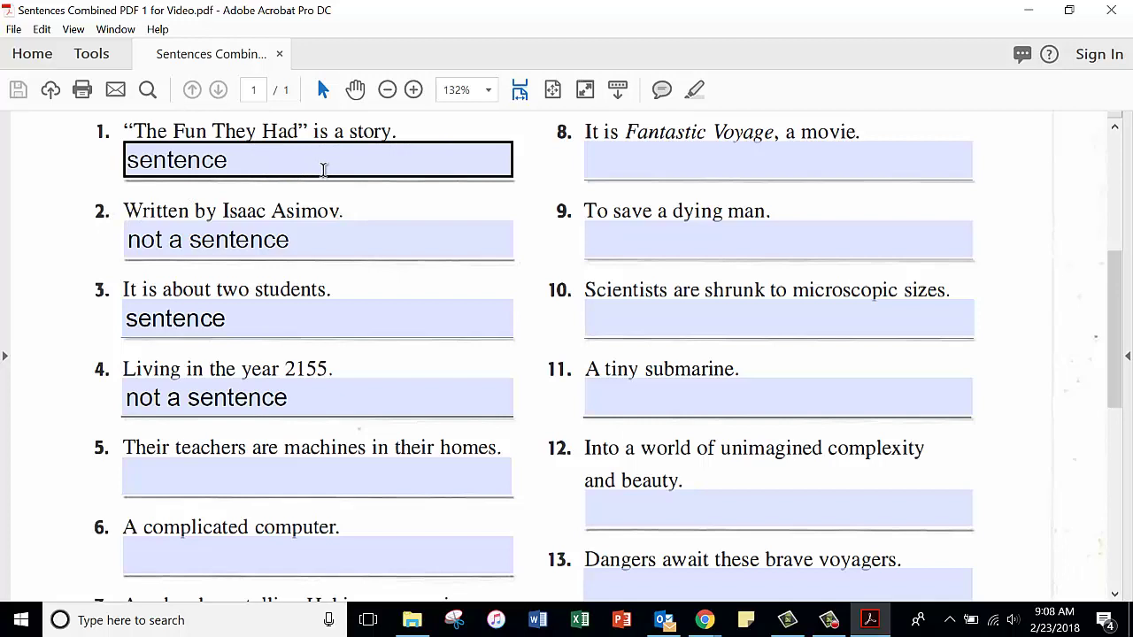
{"action": "scroll", "coordinate": [291, 245], "scroll_direction": "down", "scroll_amount": 1}
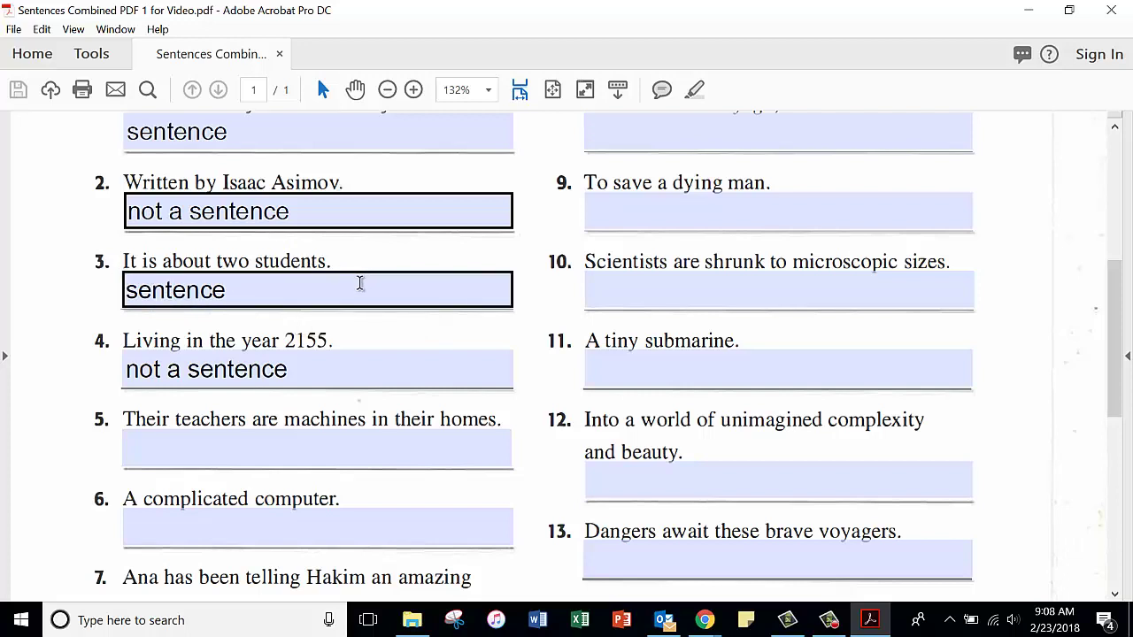
{"action": "scroll", "coordinate": [181, 341], "scroll_direction": "down", "scroll_amount": 2}
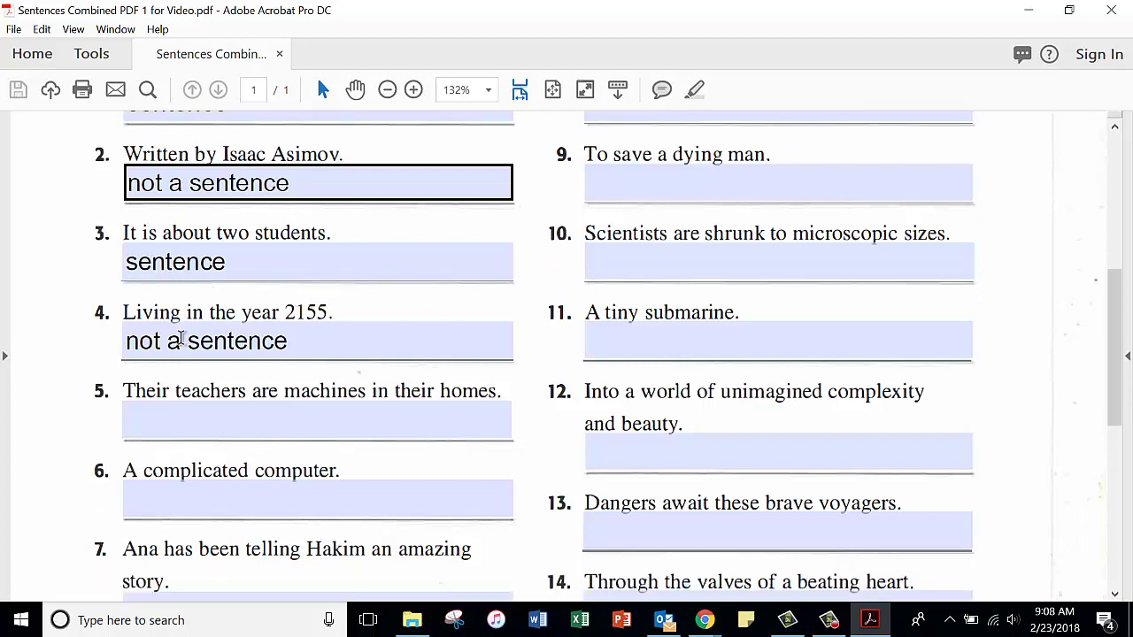
{"action": "scroll", "coordinate": [185, 340], "scroll_direction": "down", "scroll_amount": 1}
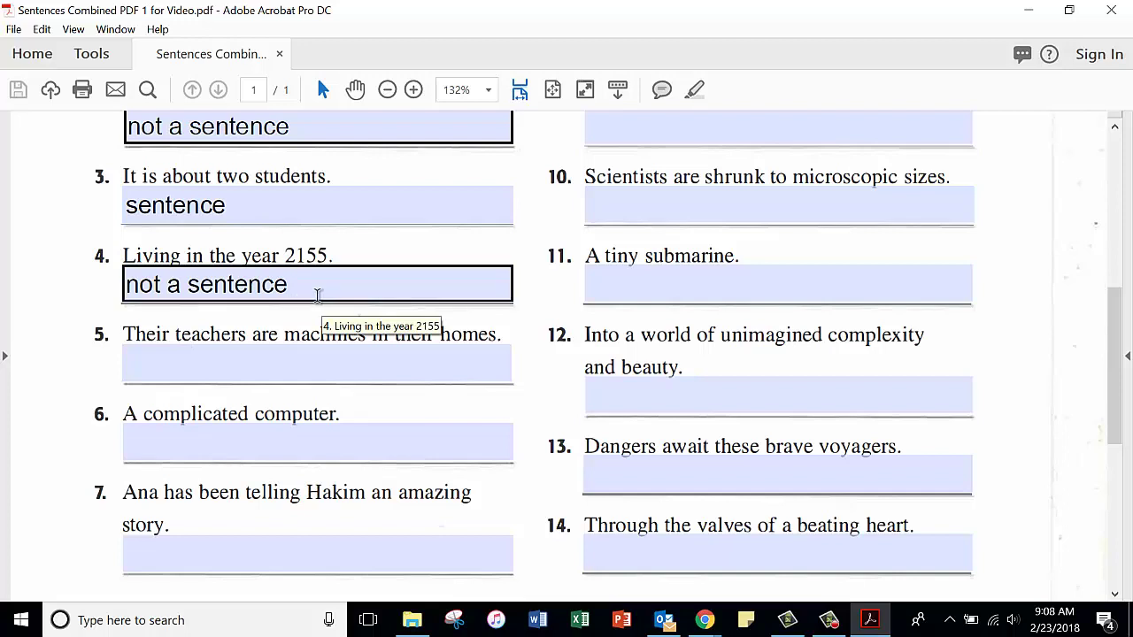
{"action": "scroll", "coordinate": [318, 295], "scroll_direction": "down", "scroll_amount": 1}
{"action": "scroll", "coordinate": [318, 292], "scroll_direction": "down", "scroll_amount": 1}
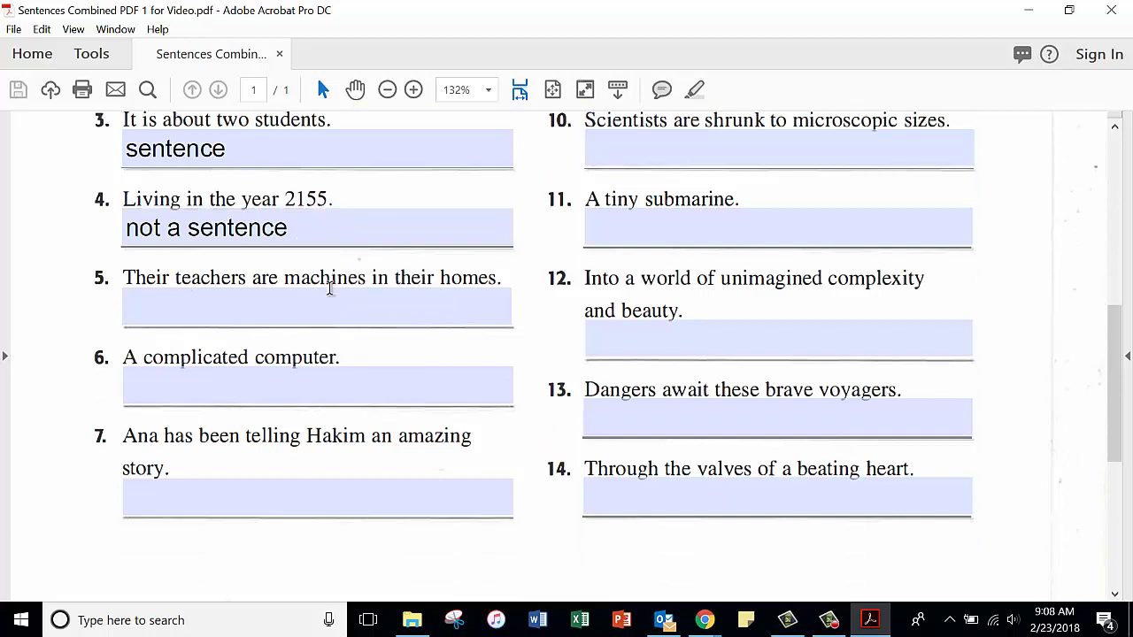
Answer items 5–7 as sentence, not a sentence, and sentence
{"action": "left_click", "coordinate": [279, 310]}
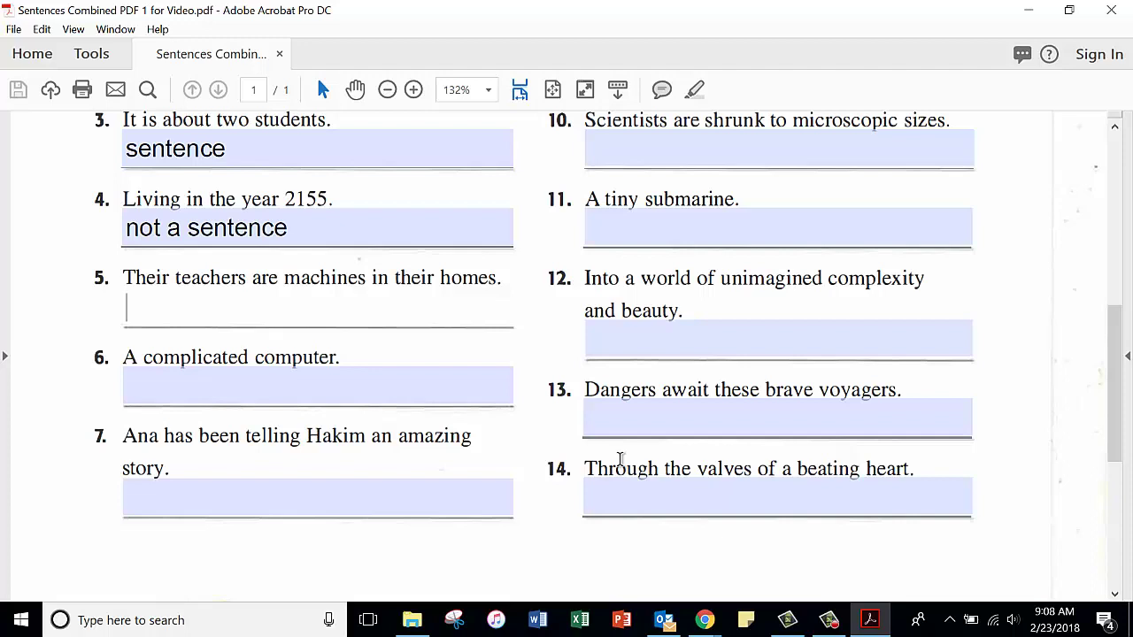
{"action": "type", "text": "sentence"}
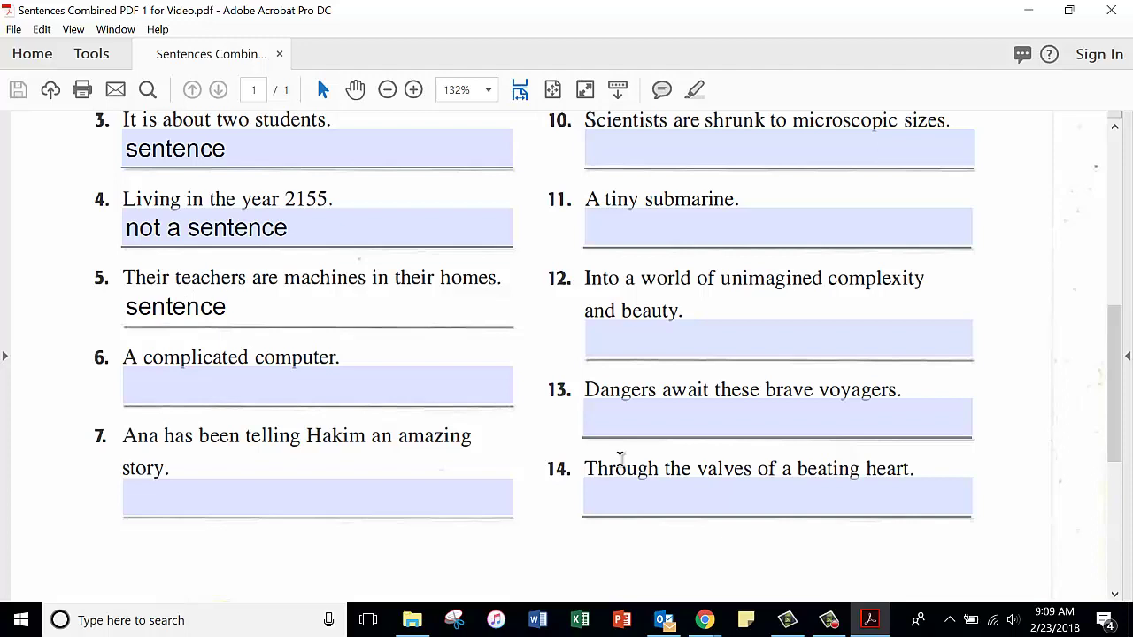
{"action": "left_click", "coordinate": [378, 384]}
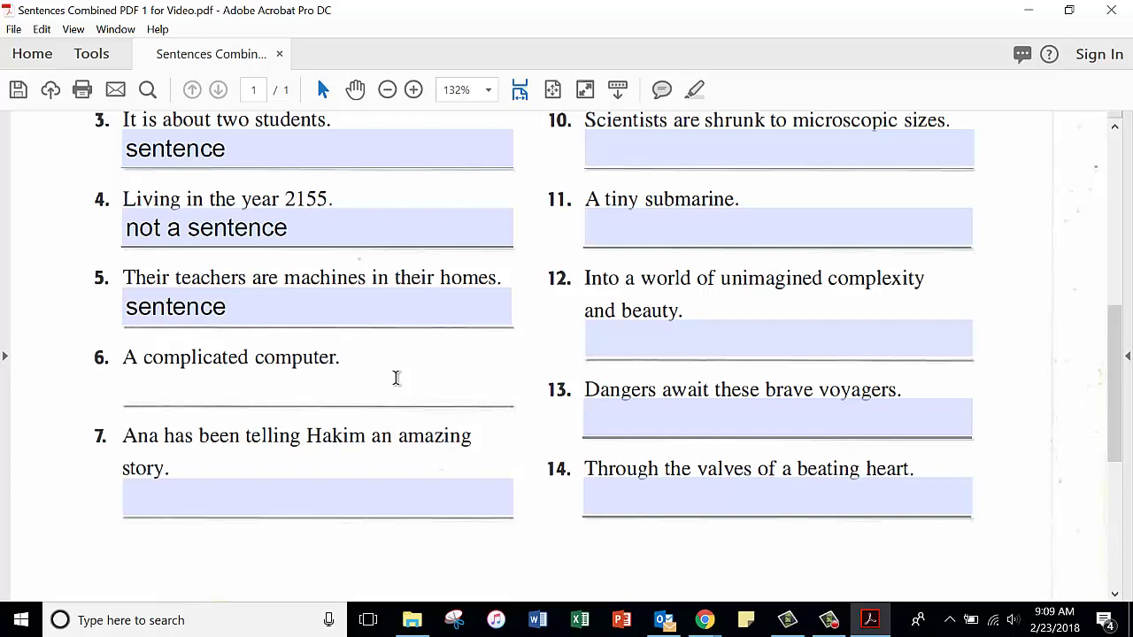
{"action": "type", "text": "not a sen"}
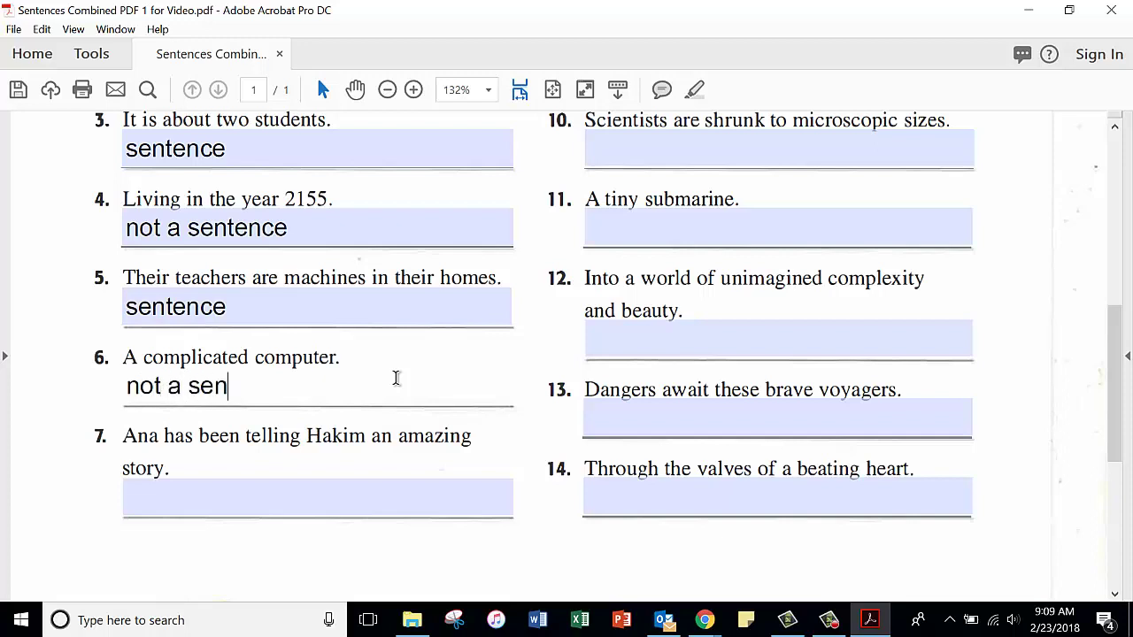
{"action": "type", "text": "tence"}
{"action": "left_click", "coordinate": [229, 501]}
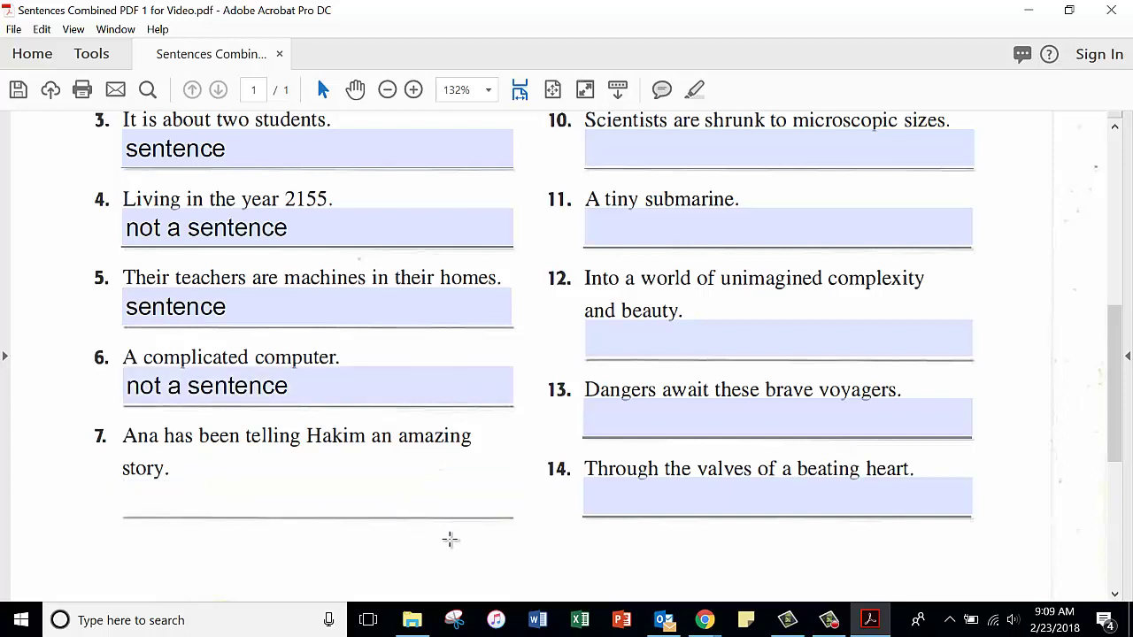
{"action": "type", "text": "sentence"}
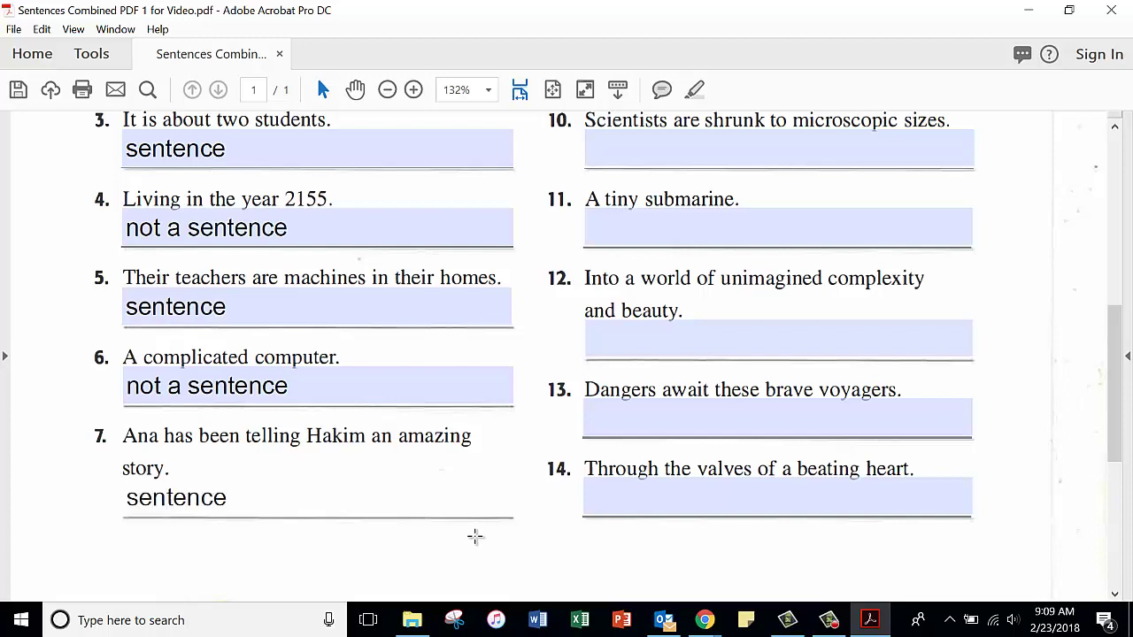
Complete the remaining answer fields and return to the top of the worksheet
{"action": "left_click", "coordinate": [827, 622]}
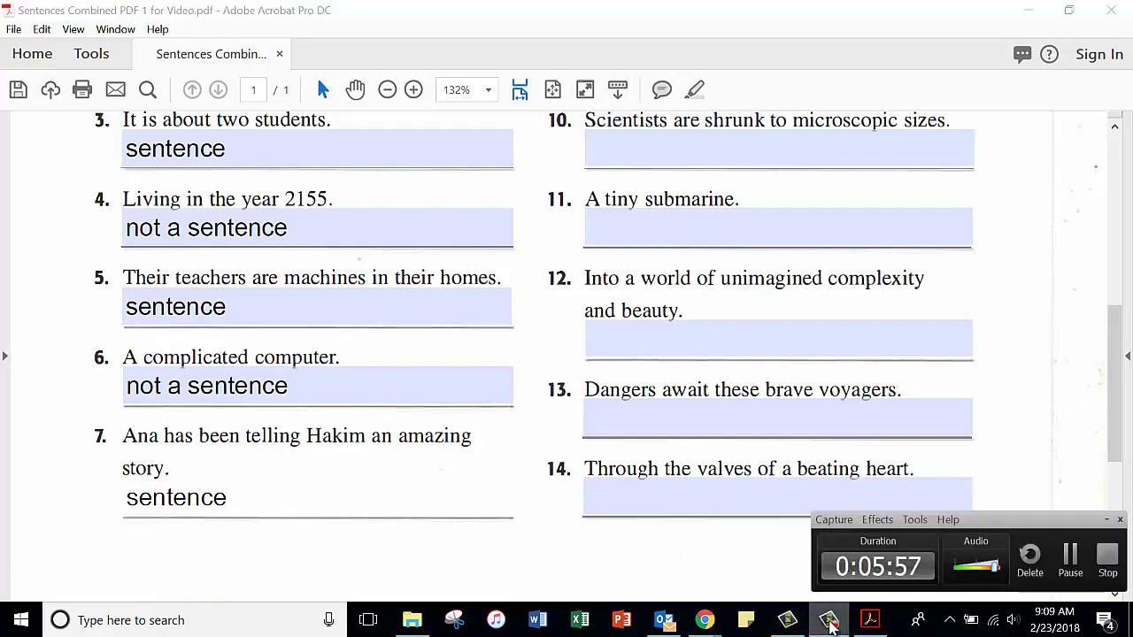
{"action": "left_click", "coordinate": [1070, 582]}
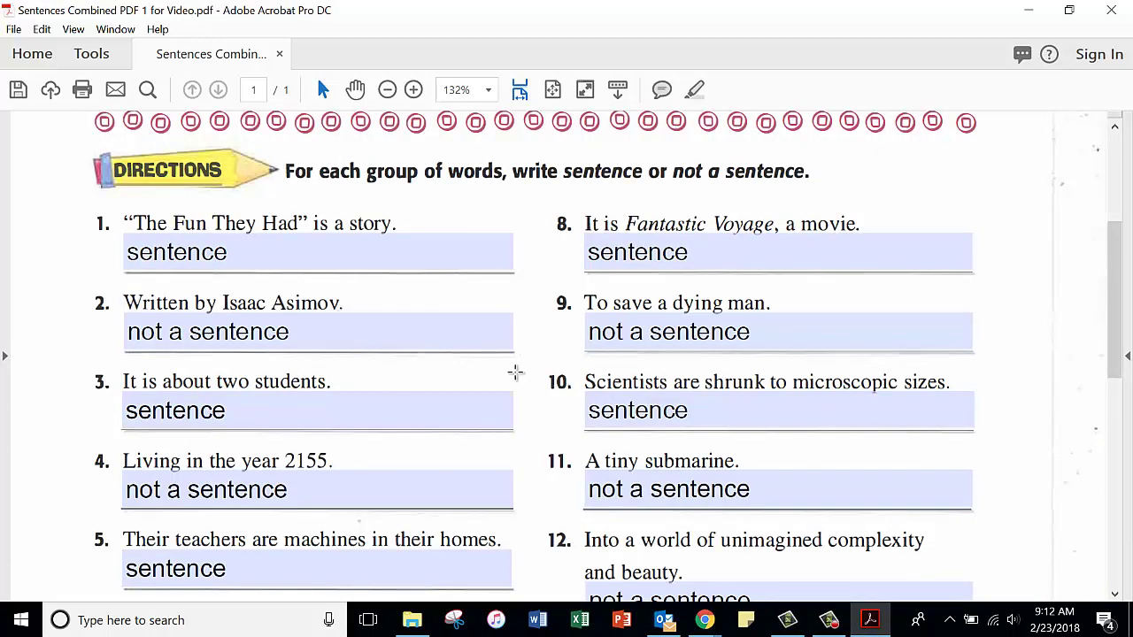
{"action": "left_click", "coordinate": [511, 403]}
{"action": "scroll", "coordinate": [510, 384], "scroll_direction": "down", "scroll_amount": 5}
{"action": "scroll", "coordinate": [509, 393], "scroll_direction": "down", "scroll_amount": 4}
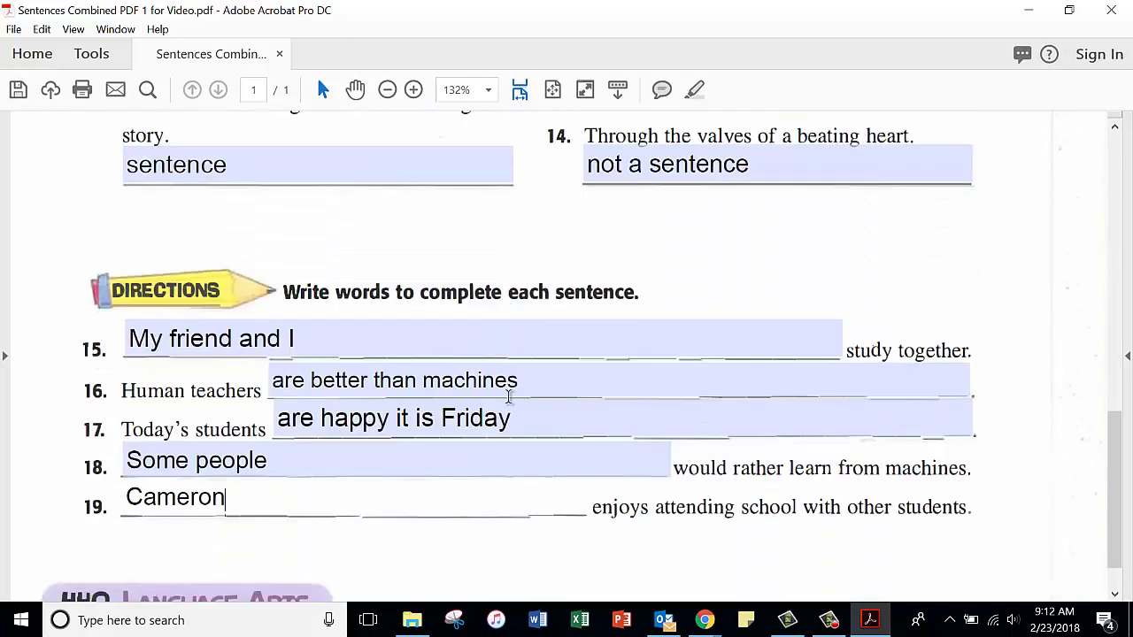
{"action": "scroll", "coordinate": [510, 495], "scroll_direction": "up", "scroll_amount": 10}
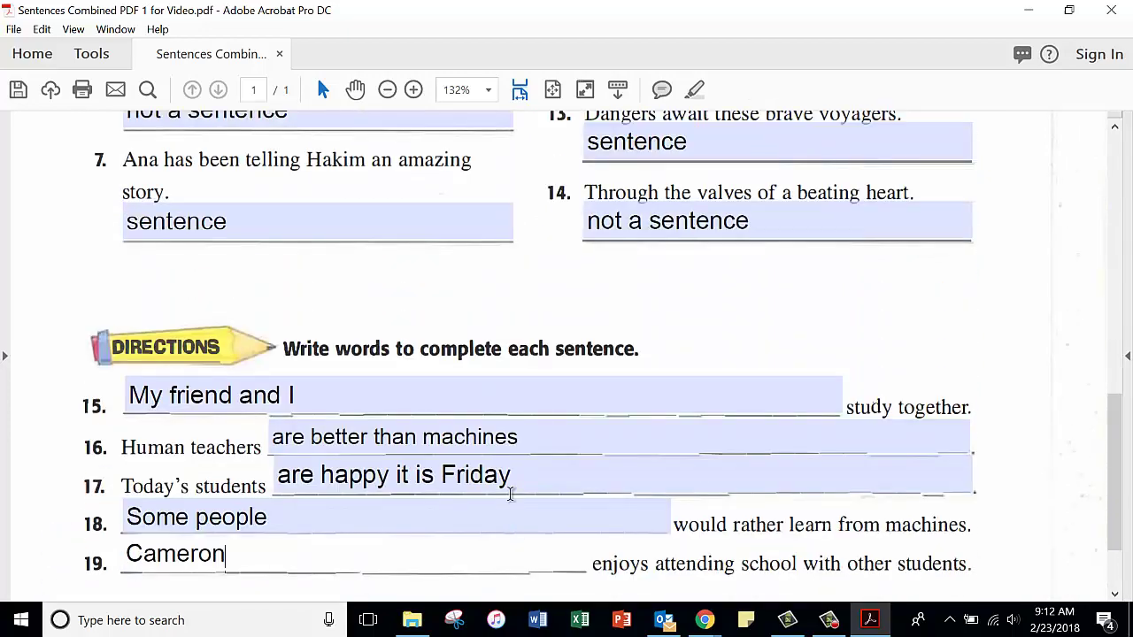
{"action": "scroll", "coordinate": [502, 484], "scroll_direction": "up", "scroll_amount": 3}
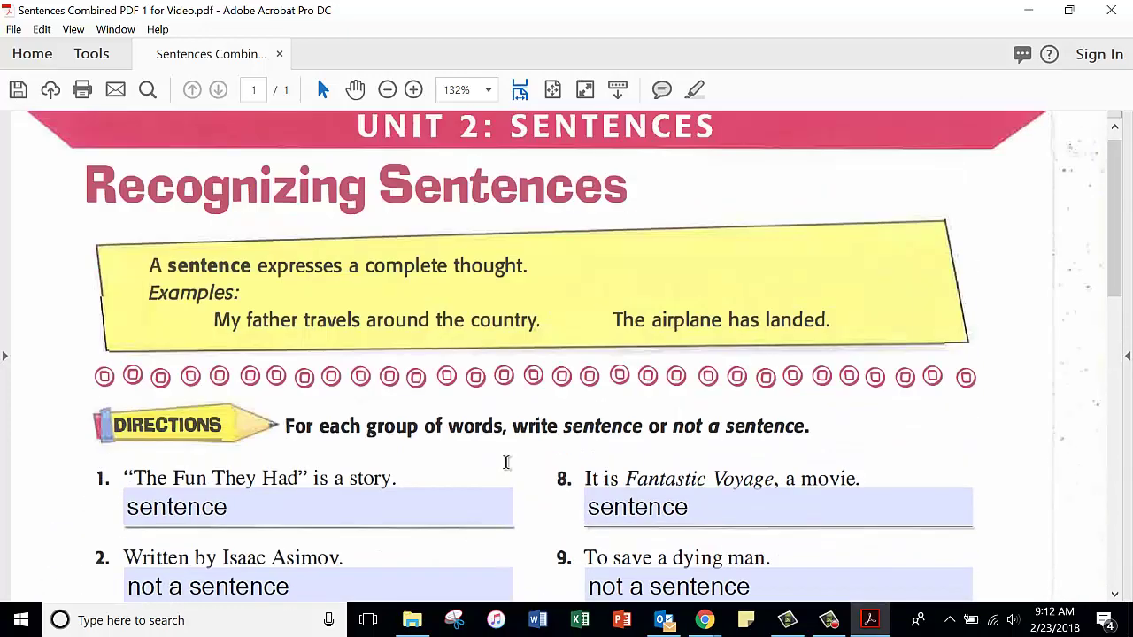
{"action": "left_click", "coordinate": [14, 31]}
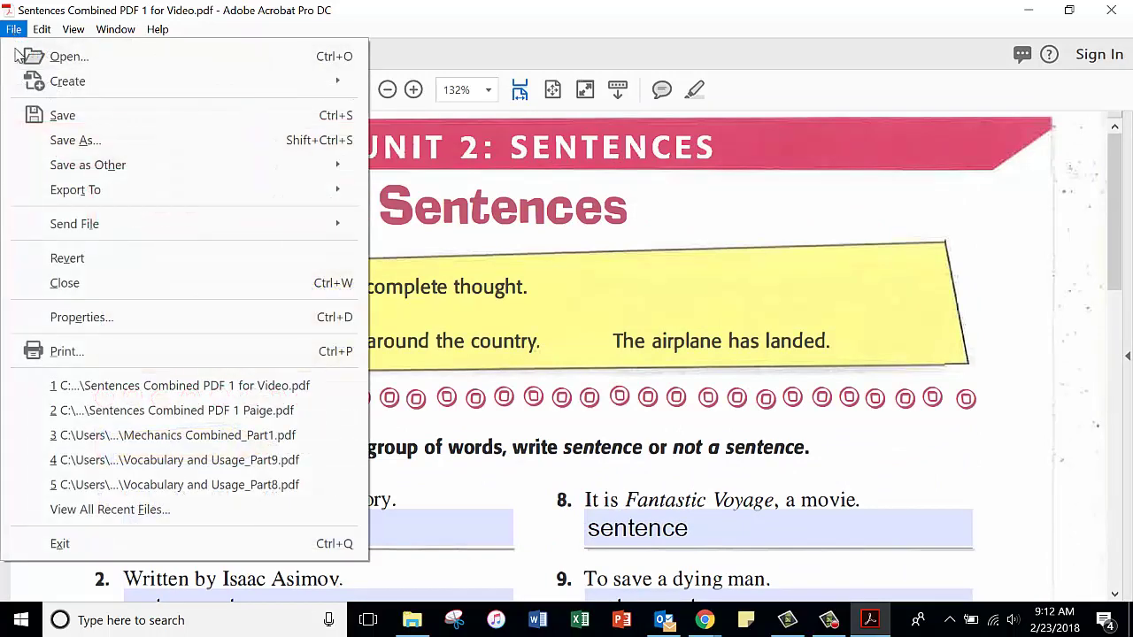
Save a copy in Sentences Activities as 'Sentences Combined PDF 1' followed by the student's name
{"action": "left_click", "coordinate": [86, 143]}
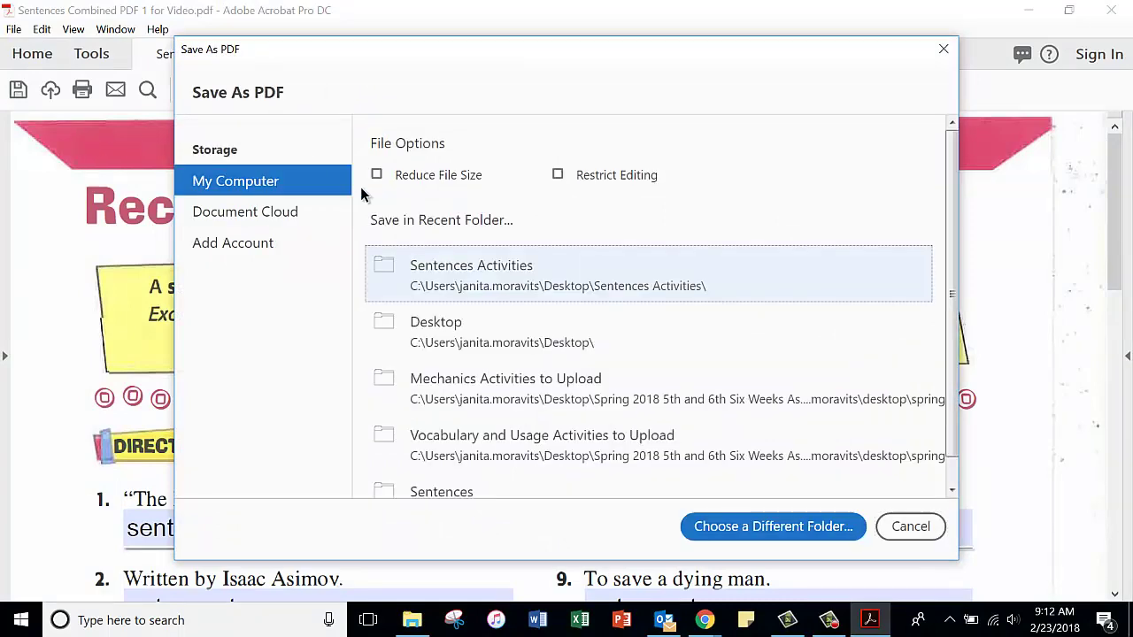
{"action": "left_click", "coordinate": [505, 281]}
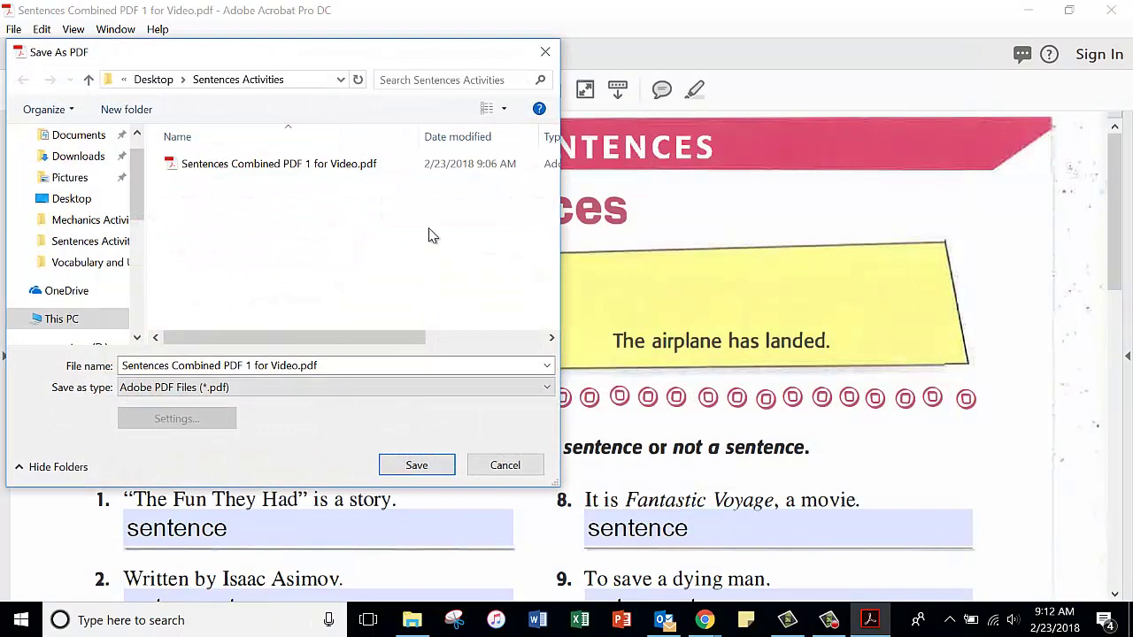
{"action": "left_click", "coordinate": [324, 367]}
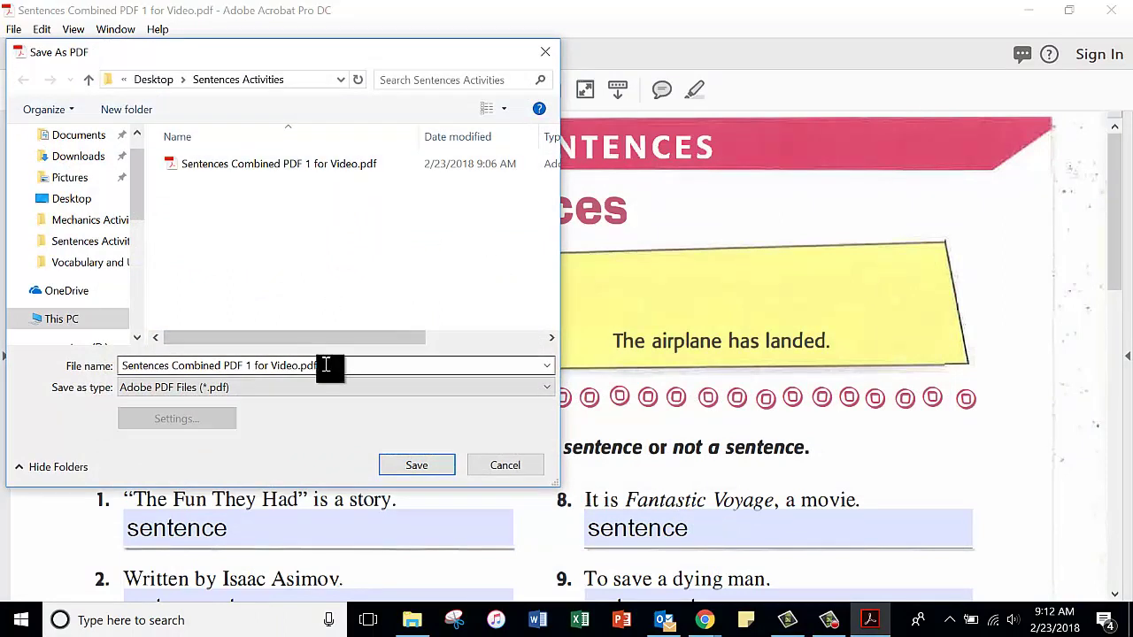
{"action": "key", "text": "ctrl+a"}
{"action": "left_click", "coordinate": [328, 367]}
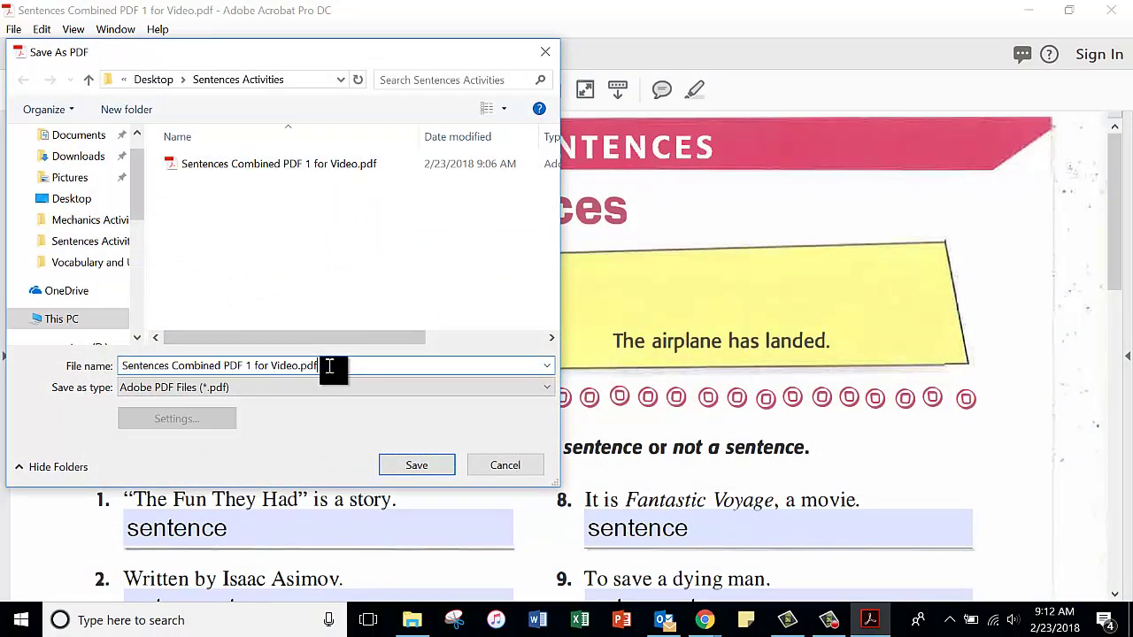
{"action": "key", "text": "BackSpace"}
{"action": "key", "text": "BackSpace"}
{"action": "key", "text": "BackSpace"}
{"action": "key", "text": "BackSpace"}
{"action": "key", "text": "BackSpace"}
{"action": "key", "text": "BackSpace"}
{"action": "key", "text": "BackSpace"}
{"action": "key", "text": "BackSpace"}
{"action": "key", "text": "BackSpace"}
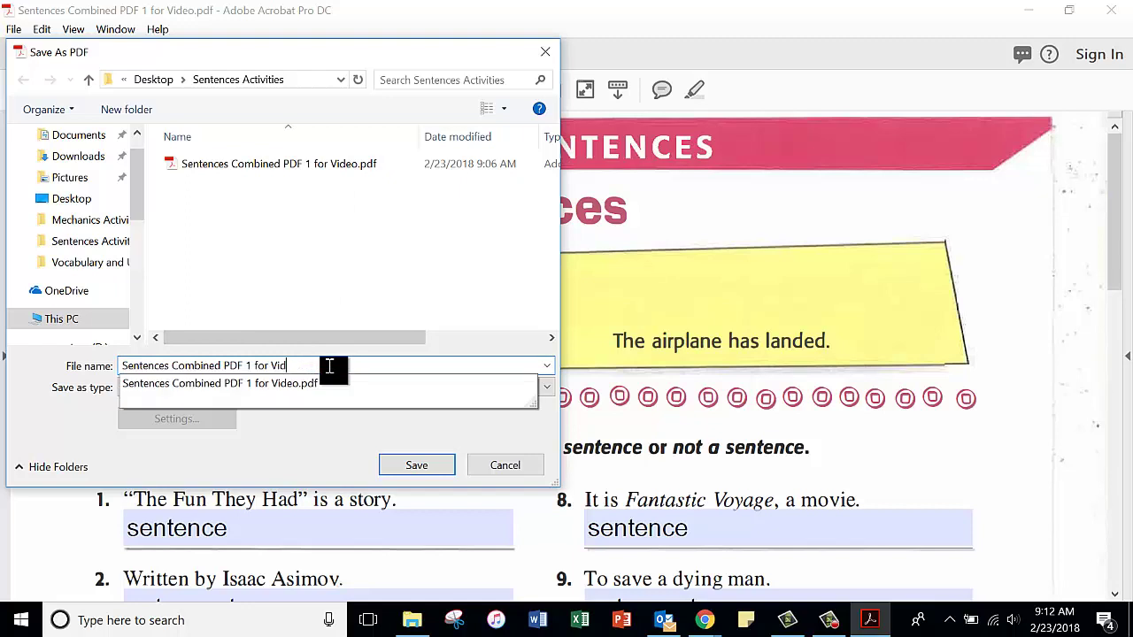
{"action": "key", "text": "BackSpace"}
{"action": "key", "text": "BackSpace"}
{"action": "key", "text": "BackSpace"}
{"action": "key", "text": "BackSpace"}
{"action": "type", "text": "Gadi"}
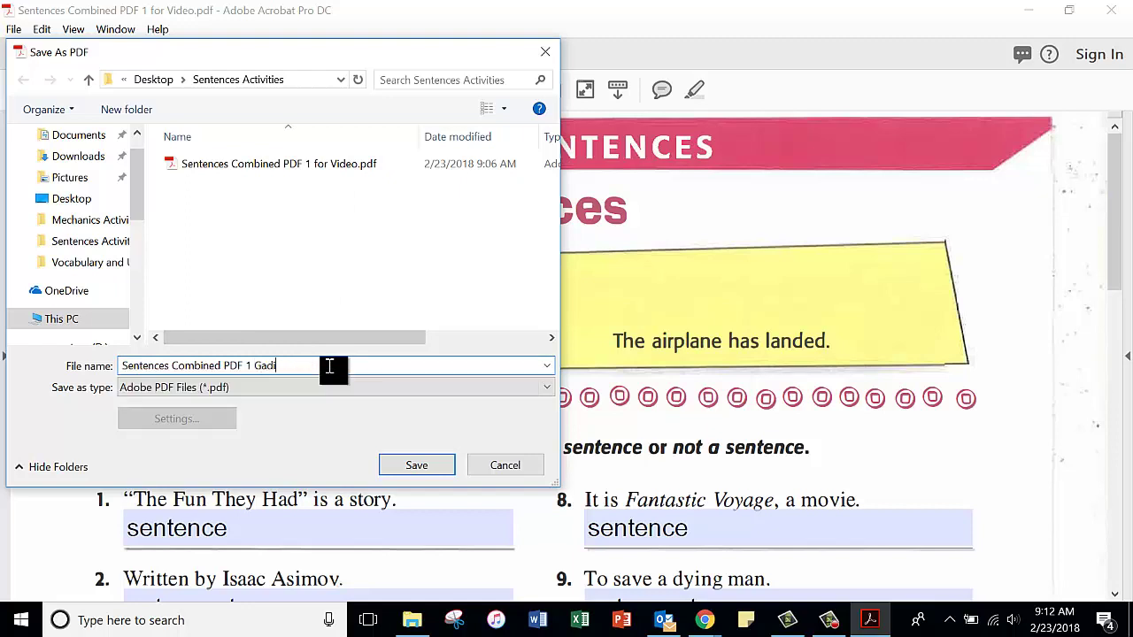
{"action": "type", "text": "el"}
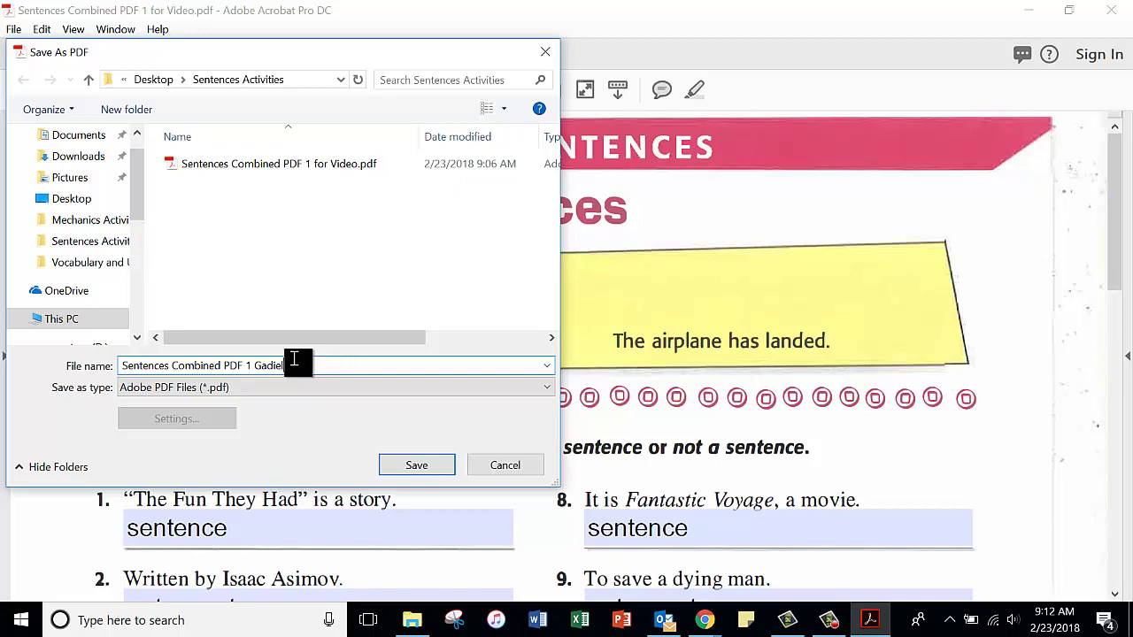
{"action": "left_click", "coordinate": [417, 465]}
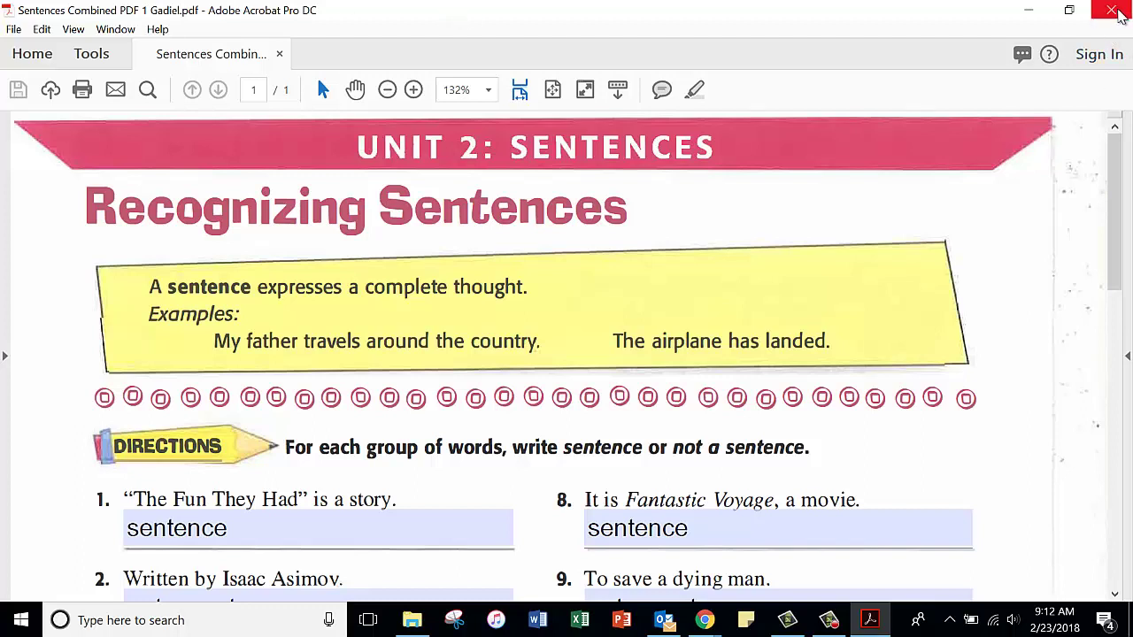
Close Acrobat and bring up the context menu for the student-named worksheet copy
{"action": "left_click", "coordinate": [1112, 16]}
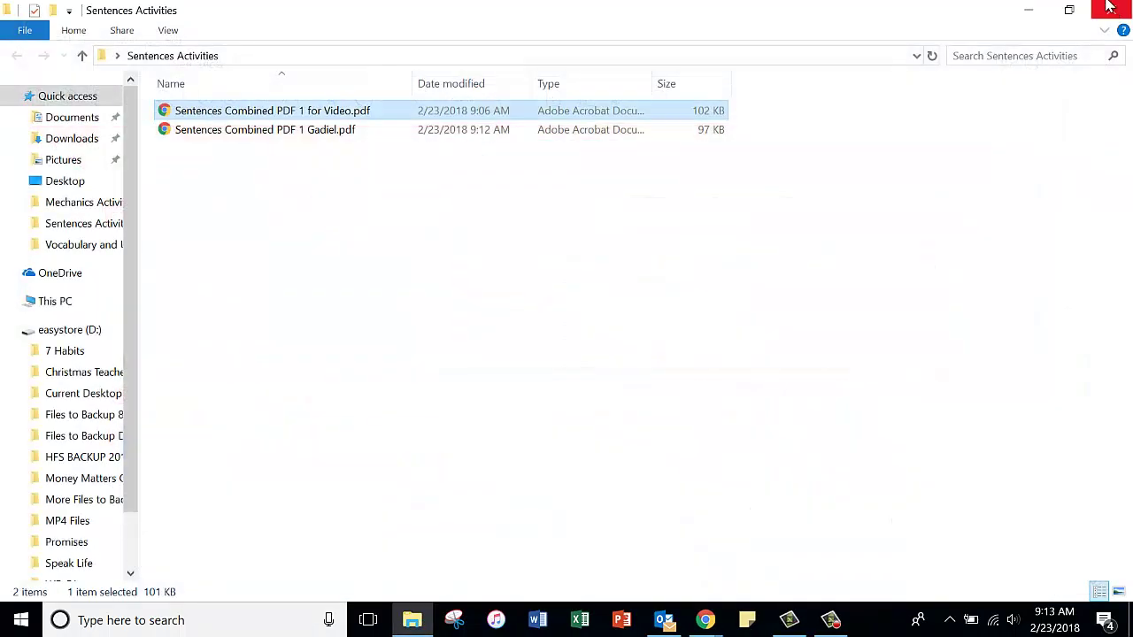
{"action": "right_click", "coordinate": [262, 134]}
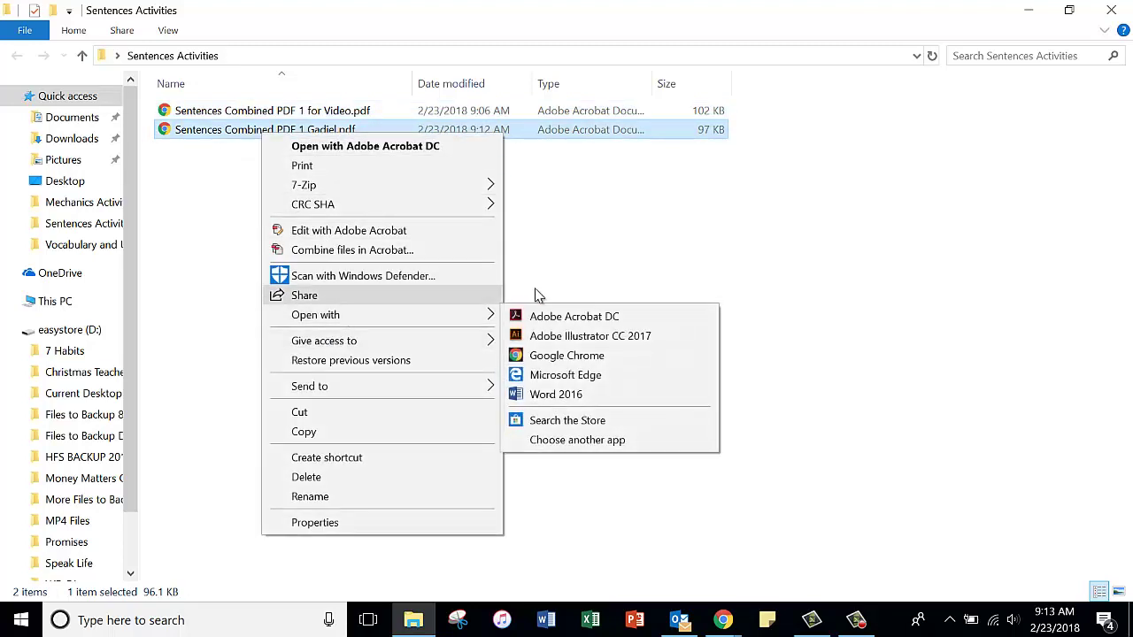
Reopen the student-named copy in Adobe Acrobat DC, verify its answers, then close Acrobat
{"action": "mouse_move", "coordinate": [497, 321]}
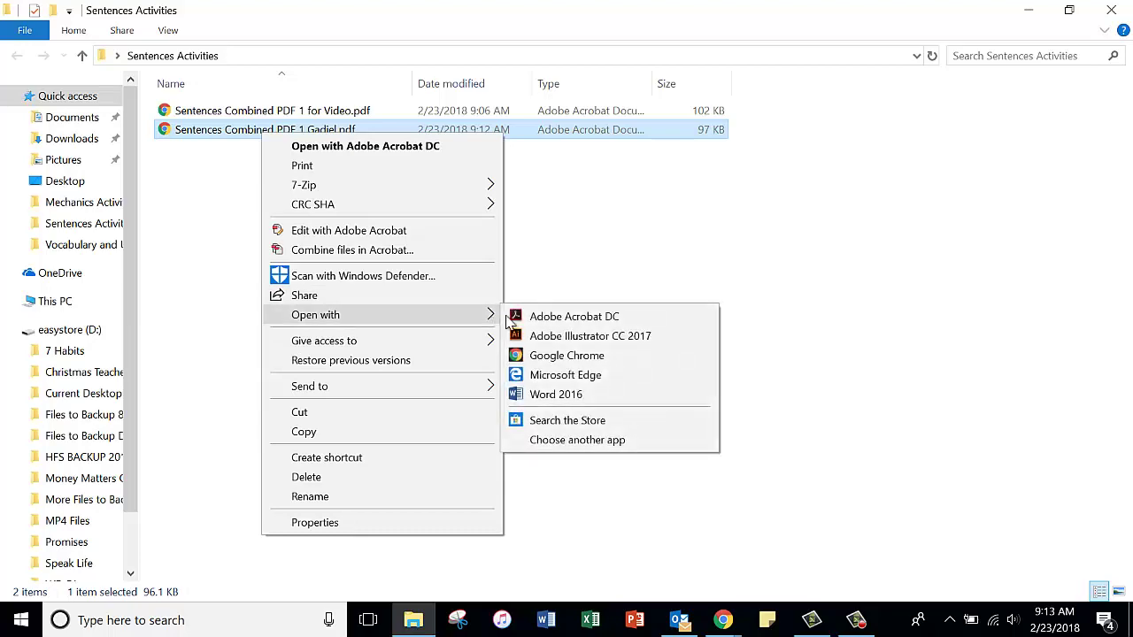
{"action": "left_click", "coordinate": [558, 318]}
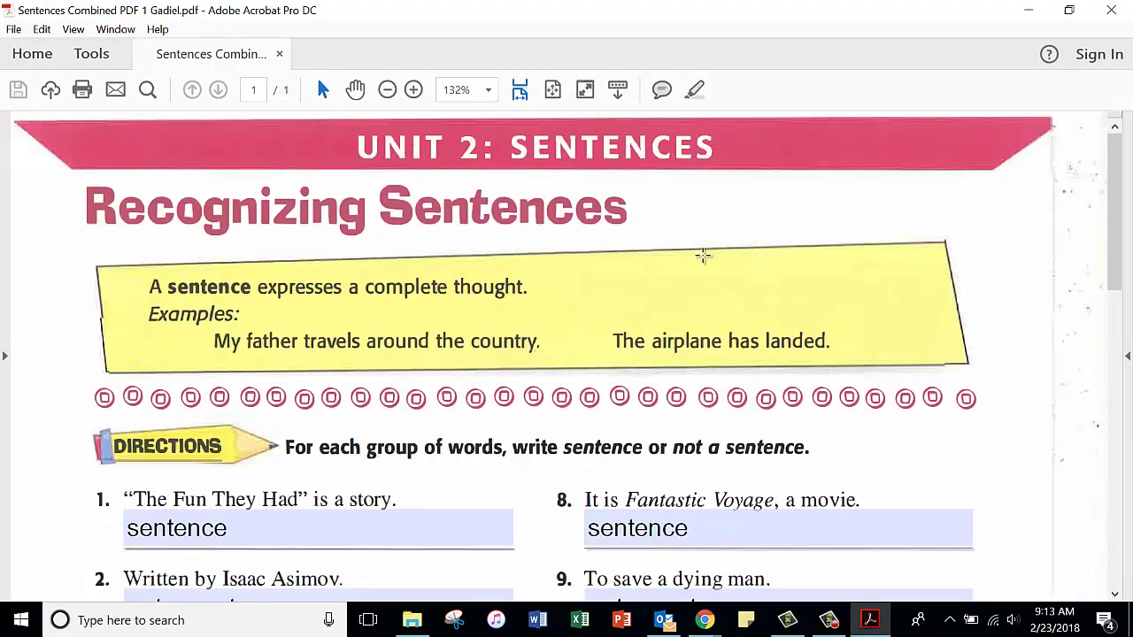
{"action": "scroll", "coordinate": [564, 309], "scroll_direction": "down", "scroll_amount": 3}
{"action": "scroll", "coordinate": [563, 310], "scroll_direction": "down", "scroll_amount": 7}
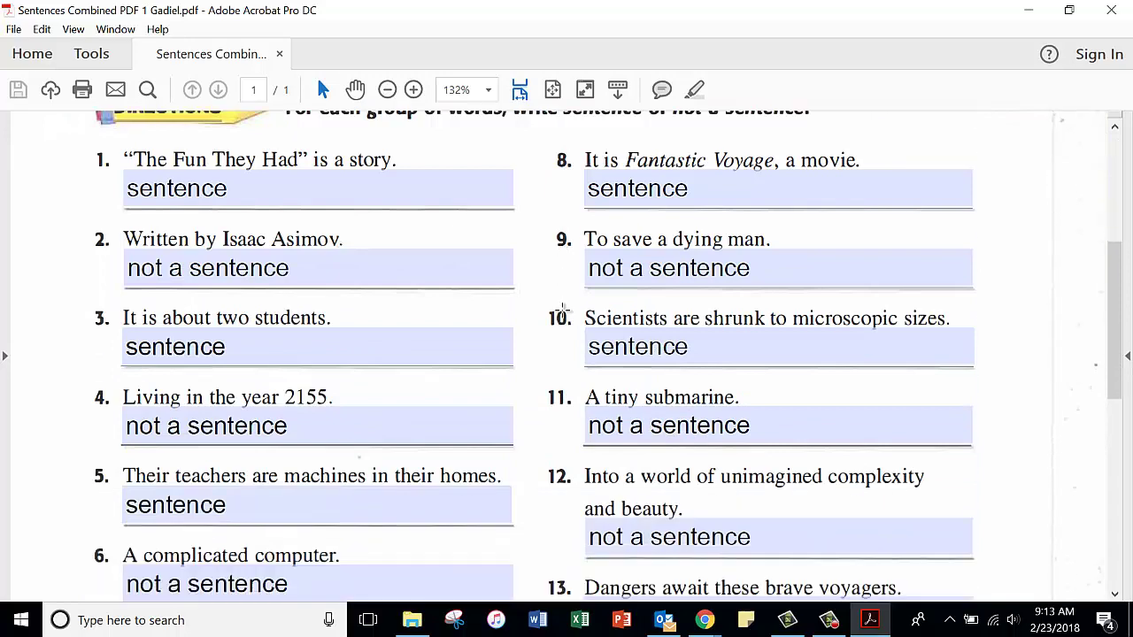
{"action": "scroll", "coordinate": [563, 309], "scroll_direction": "down", "scroll_amount": 6}
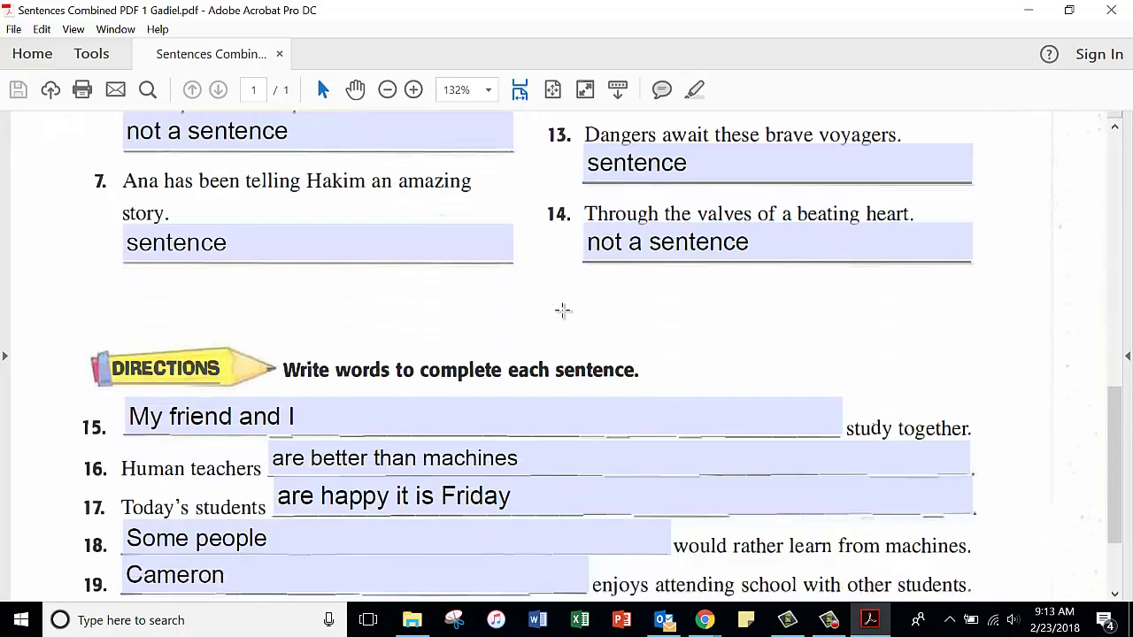
{"action": "scroll", "coordinate": [563, 309], "scroll_direction": "up", "scroll_amount": 16}
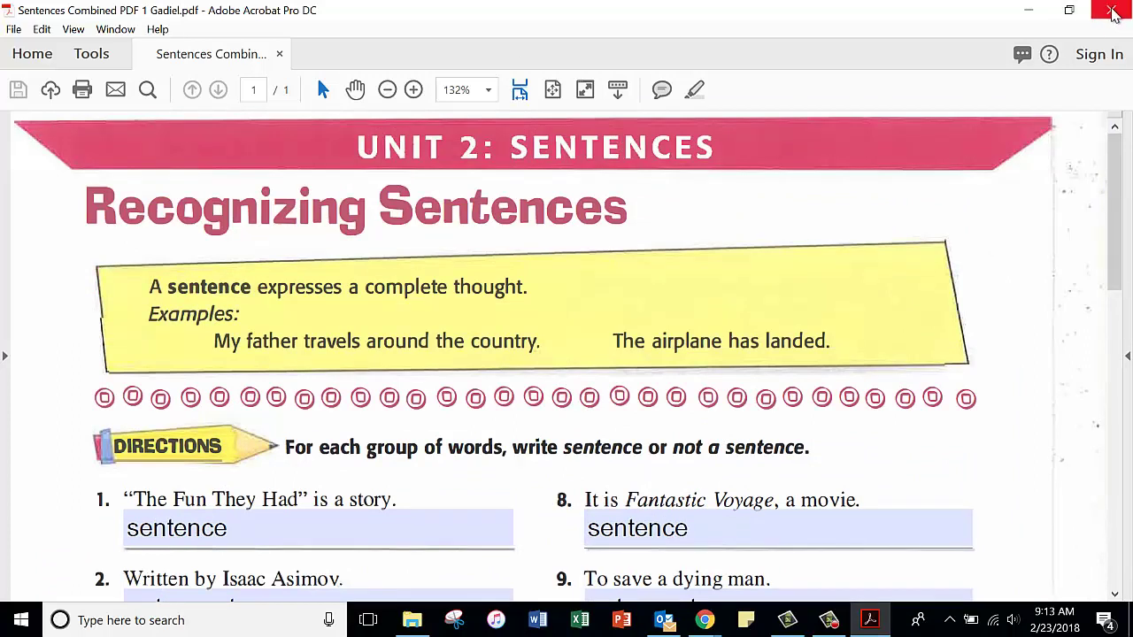
{"action": "left_click", "coordinate": [1113, 12]}
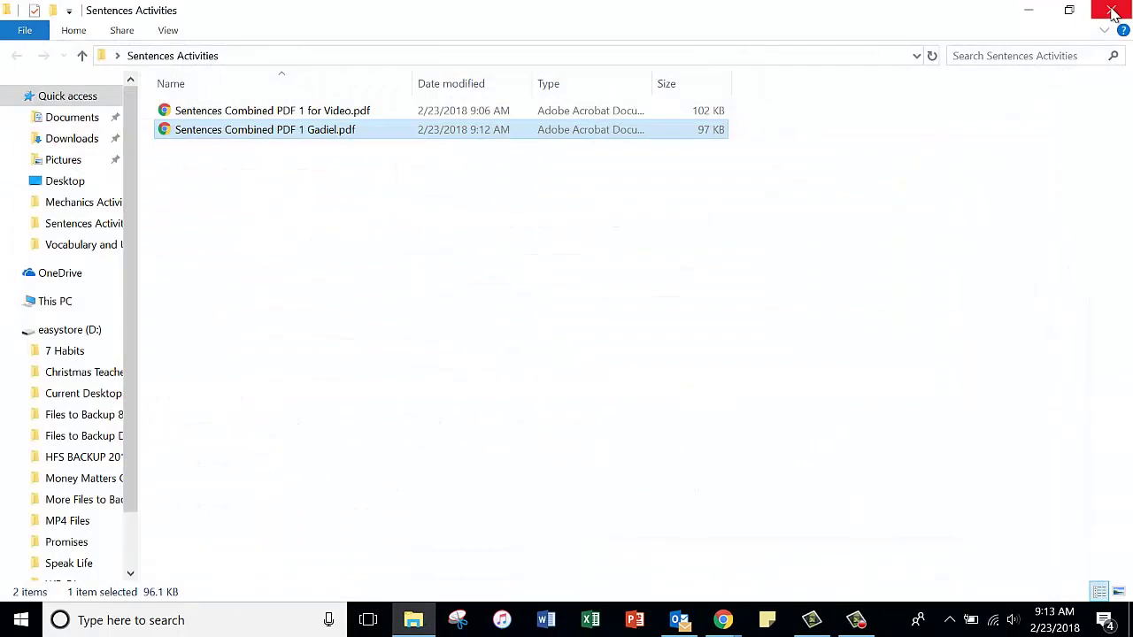
Close File Explorer and return to Chrome's Upload Assignment page for Sentences 1
{"action": "left_click", "coordinate": [1114, 13]}
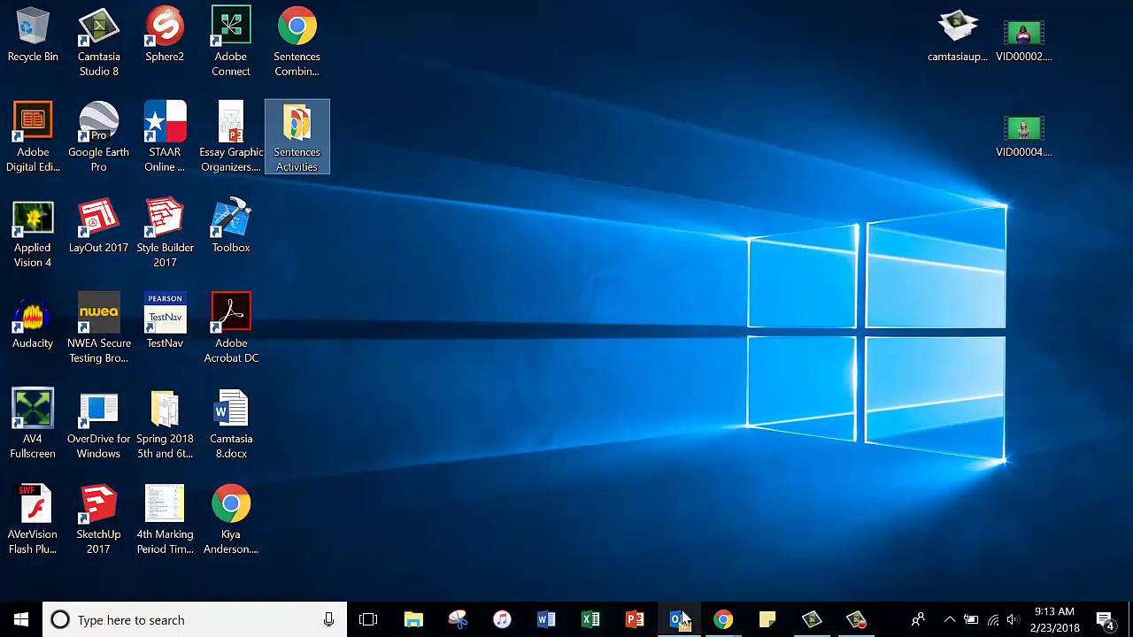
{"action": "left_click", "coordinate": [724, 619]}
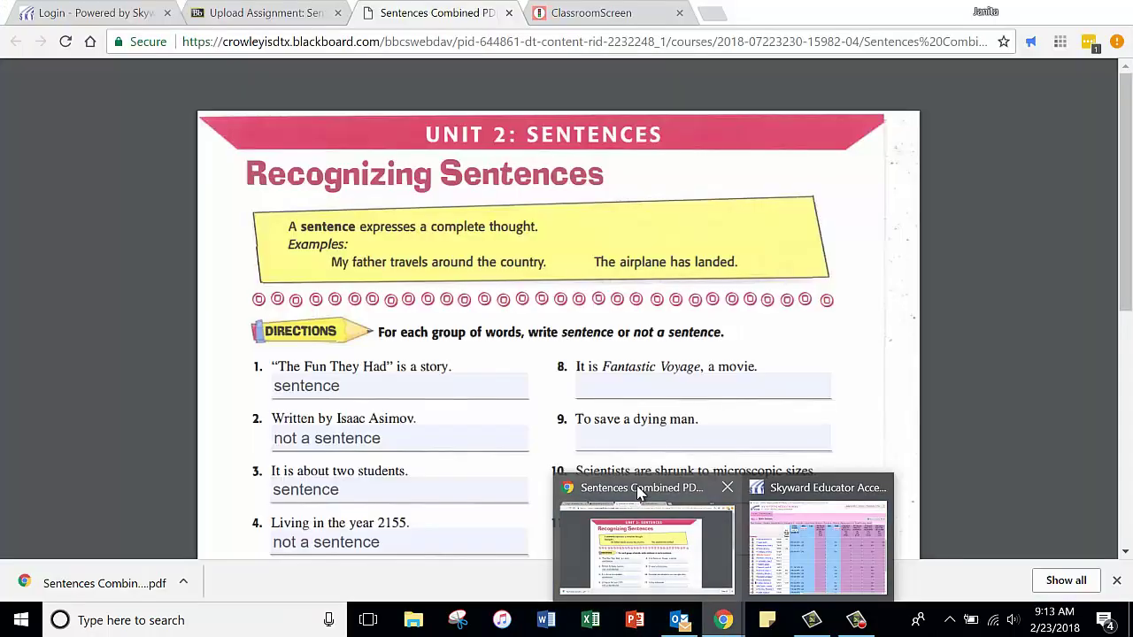
{"action": "left_click", "coordinate": [640, 492]}
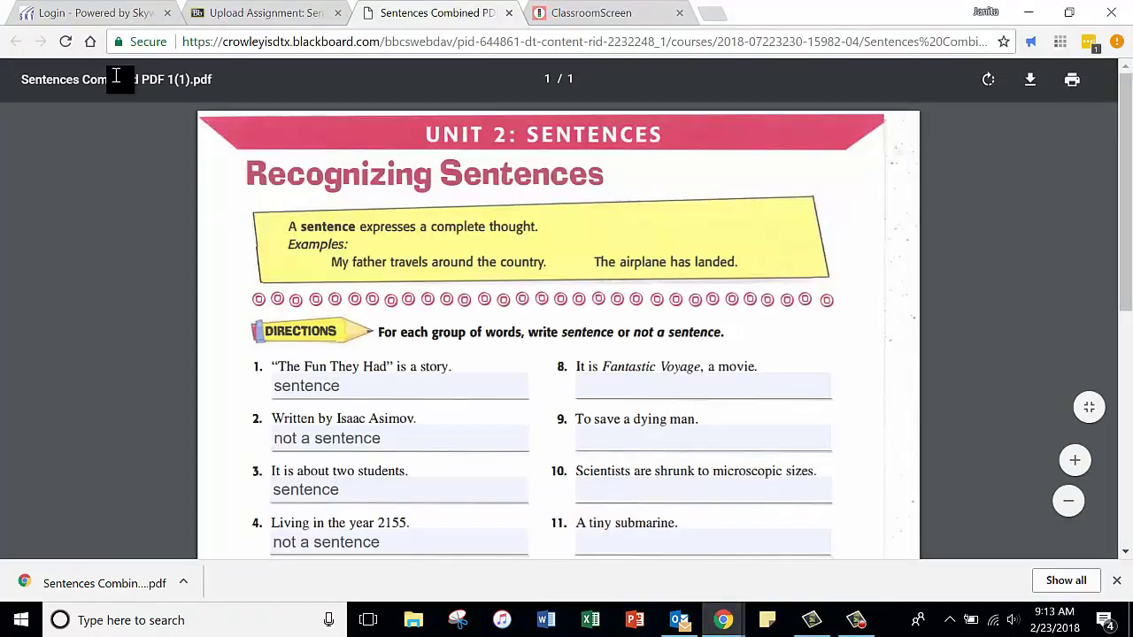
{"action": "left_click", "coordinate": [258, 14]}
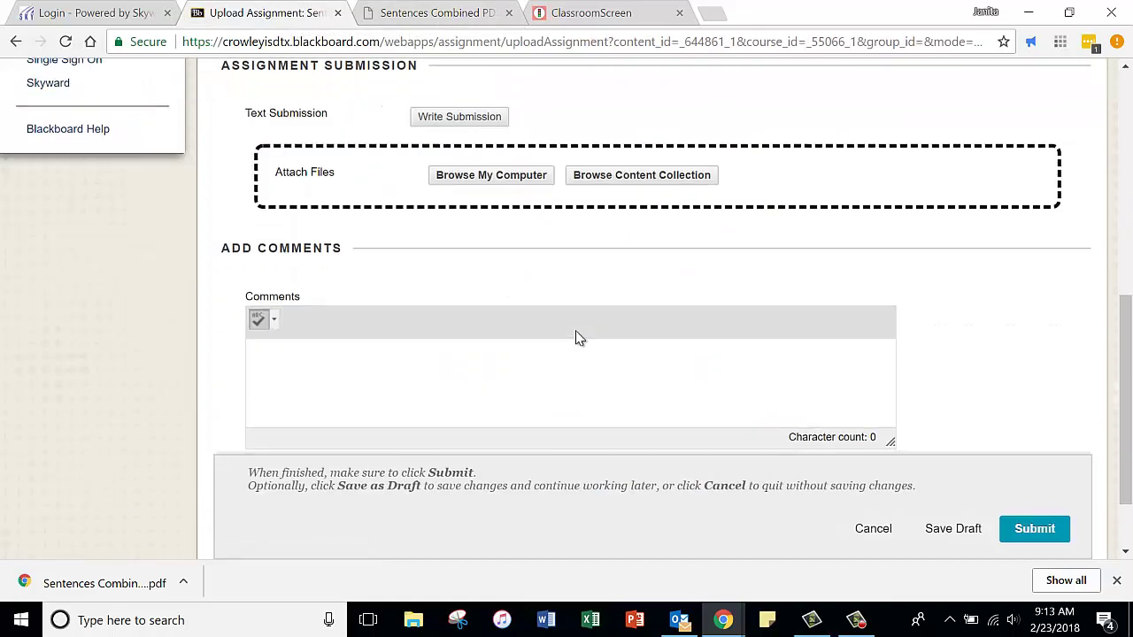
Attach the student-named worksheet PDF from the computer and submit the assignment
{"action": "left_click", "coordinate": [465, 169]}
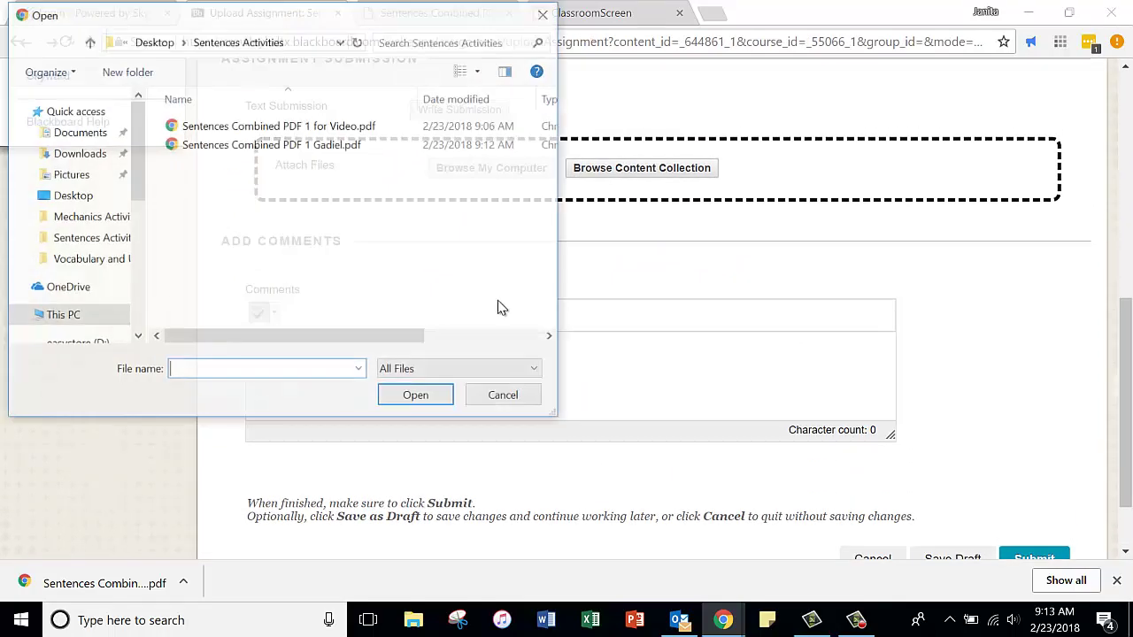
{"action": "left_click", "coordinate": [255, 151]}
{"action": "left_click", "coordinate": [412, 397]}
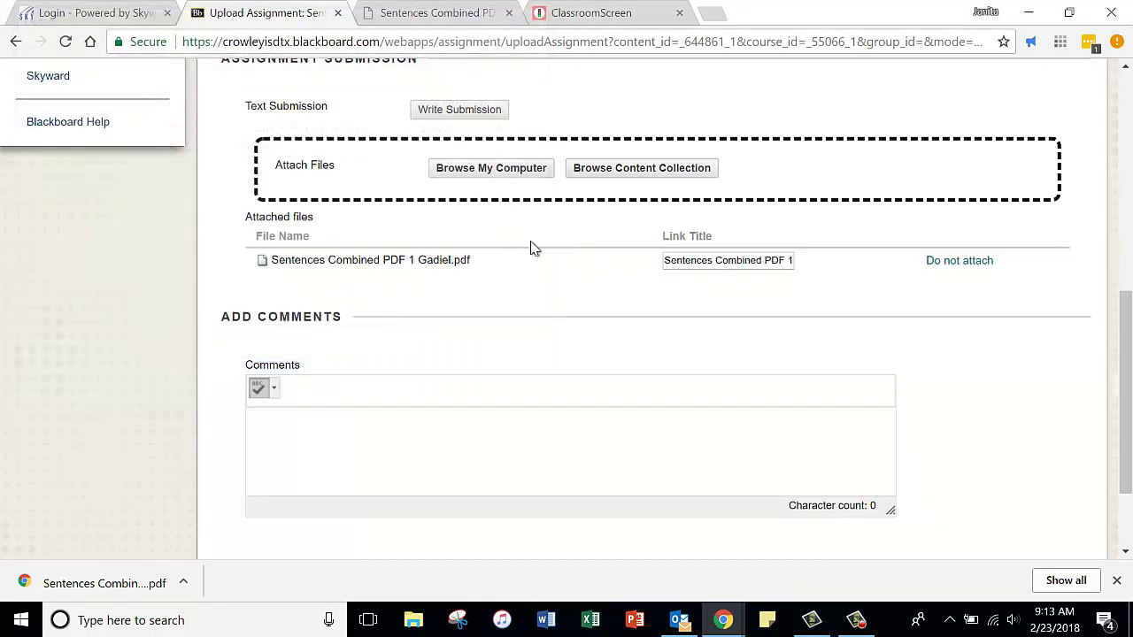
{"action": "scroll", "coordinate": [534, 265], "scroll_direction": "down", "scroll_amount": 3}
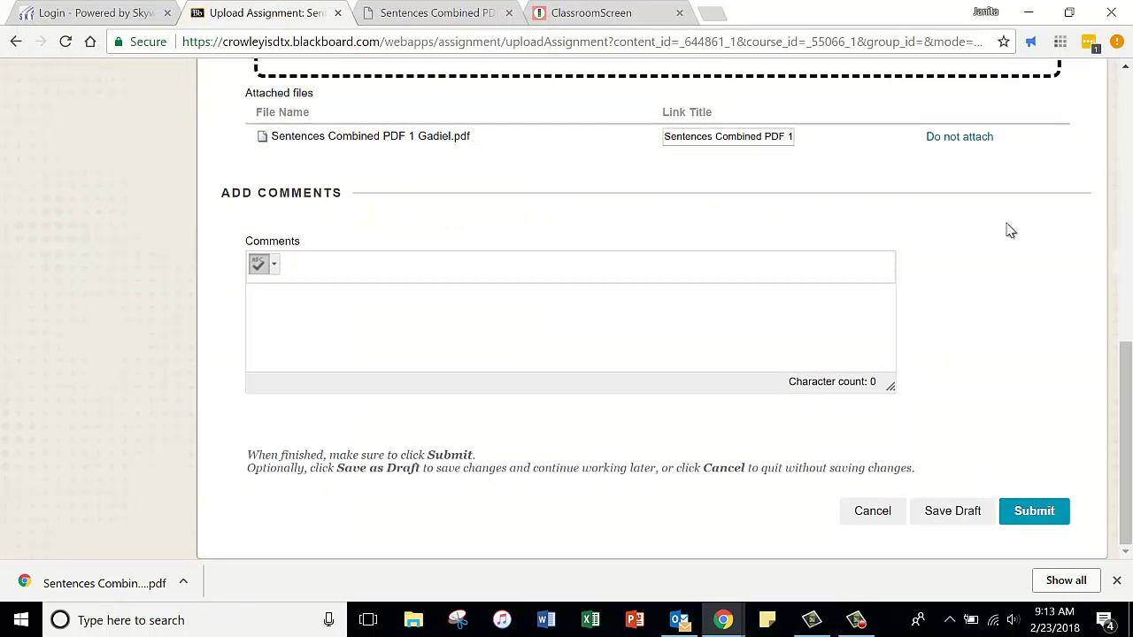
{"action": "left_click", "coordinate": [1032, 513]}
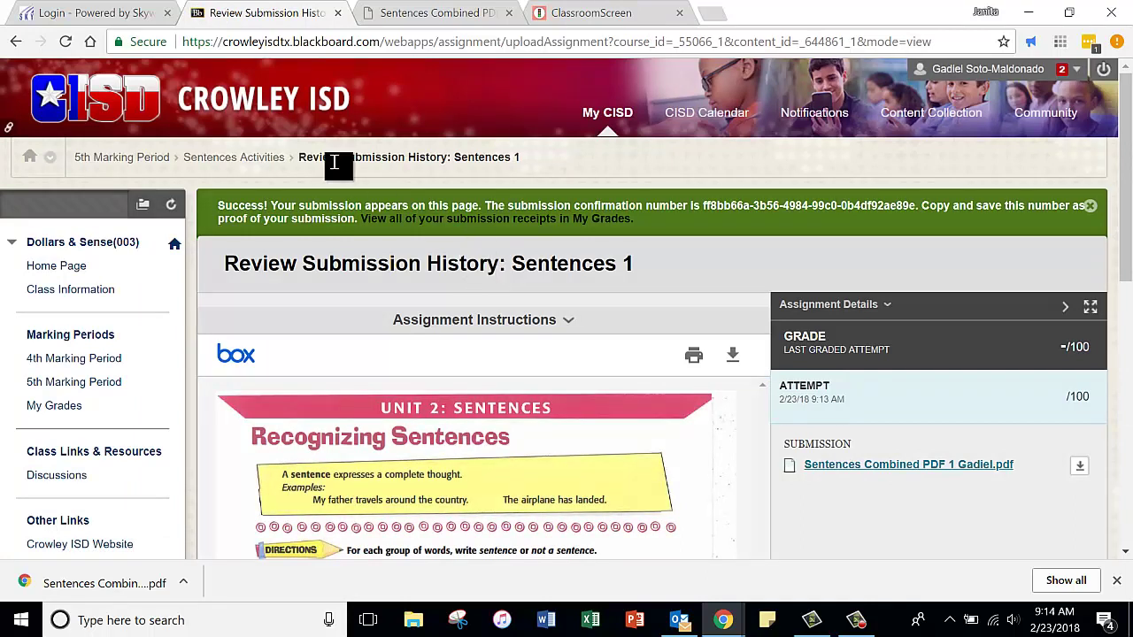
Go to the 5th Marking Period content and open the Sentences Activities section
{"action": "left_click", "coordinate": [76, 381]}
{"action": "scroll", "coordinate": [319, 351], "scroll_direction": "down", "scroll_amount": 6}
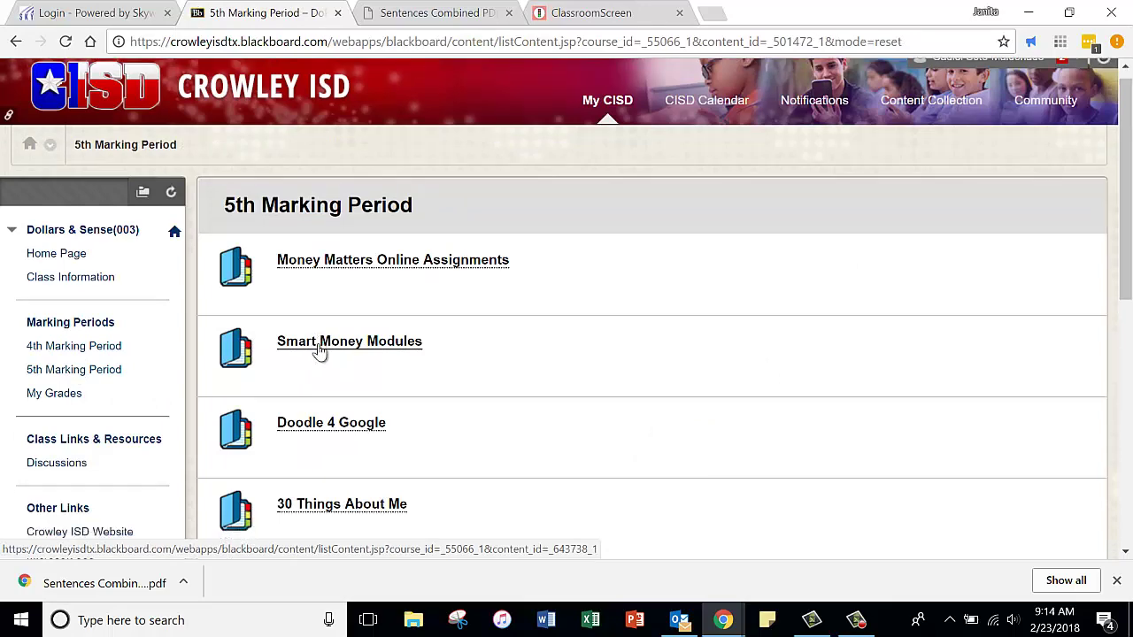
{"action": "scroll", "coordinate": [312, 338], "scroll_direction": "down", "scroll_amount": 1}
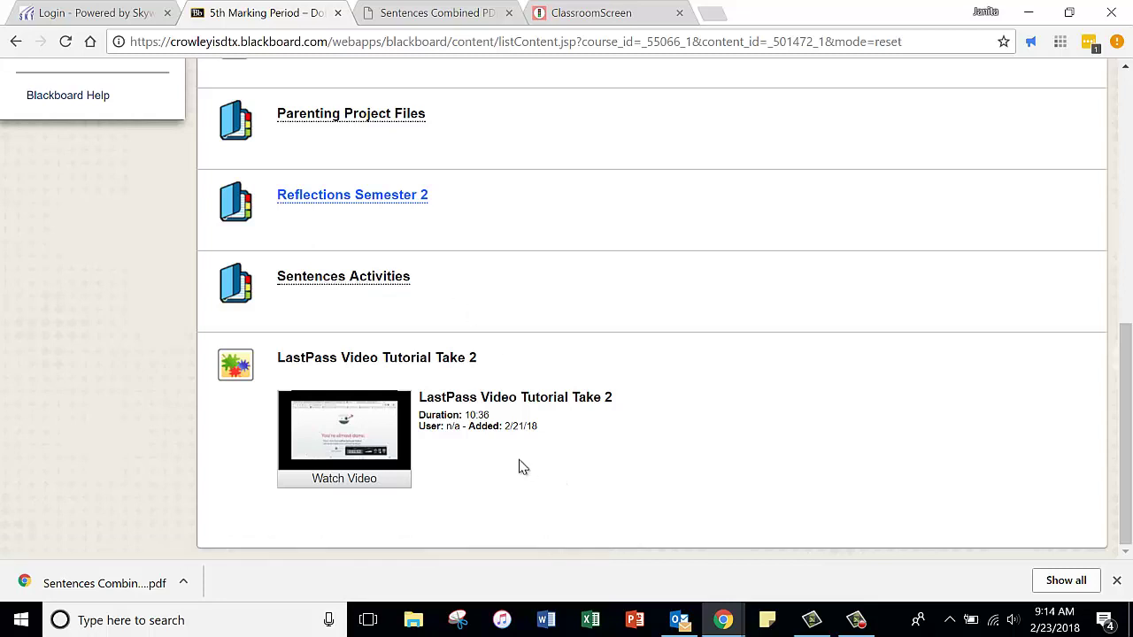
{"action": "left_click", "coordinate": [327, 282]}
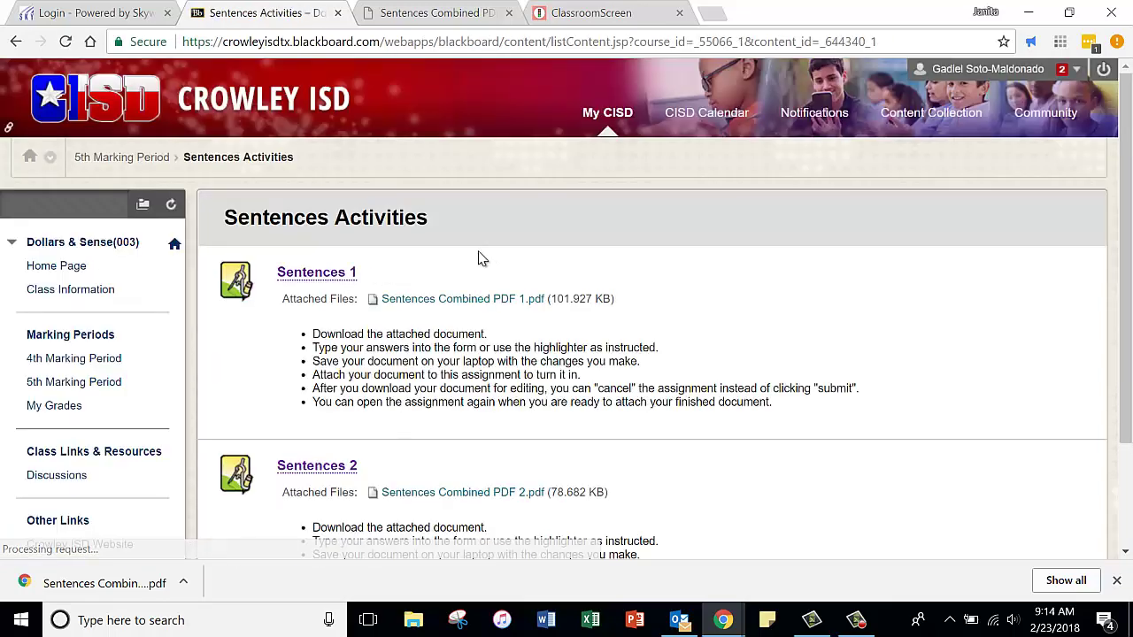
{"action": "scroll", "coordinate": [299, 227], "scroll_direction": "down", "scroll_amount": 1}
{"action": "scroll", "coordinate": [299, 230], "scroll_direction": "down", "scroll_amount": 1}
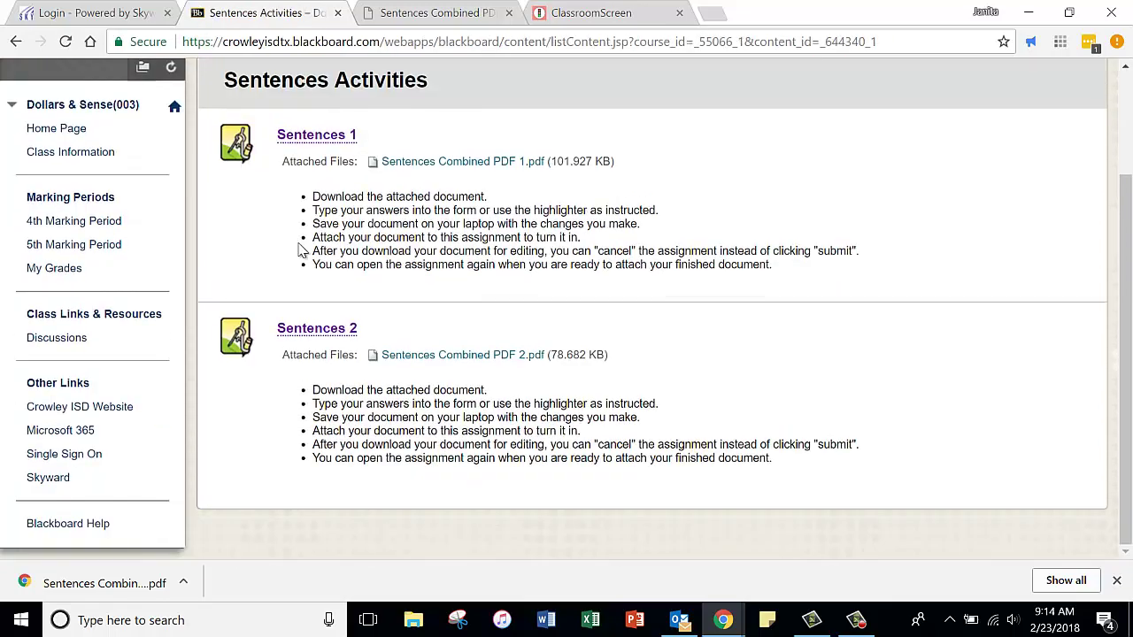
Open the Sentences 2 assignment and save its worksheet PDF into the Sentences Activities folder
{"action": "left_click", "coordinate": [305, 332]}
{"action": "scroll", "coordinate": [300, 333], "scroll_direction": "down", "scroll_amount": 6}
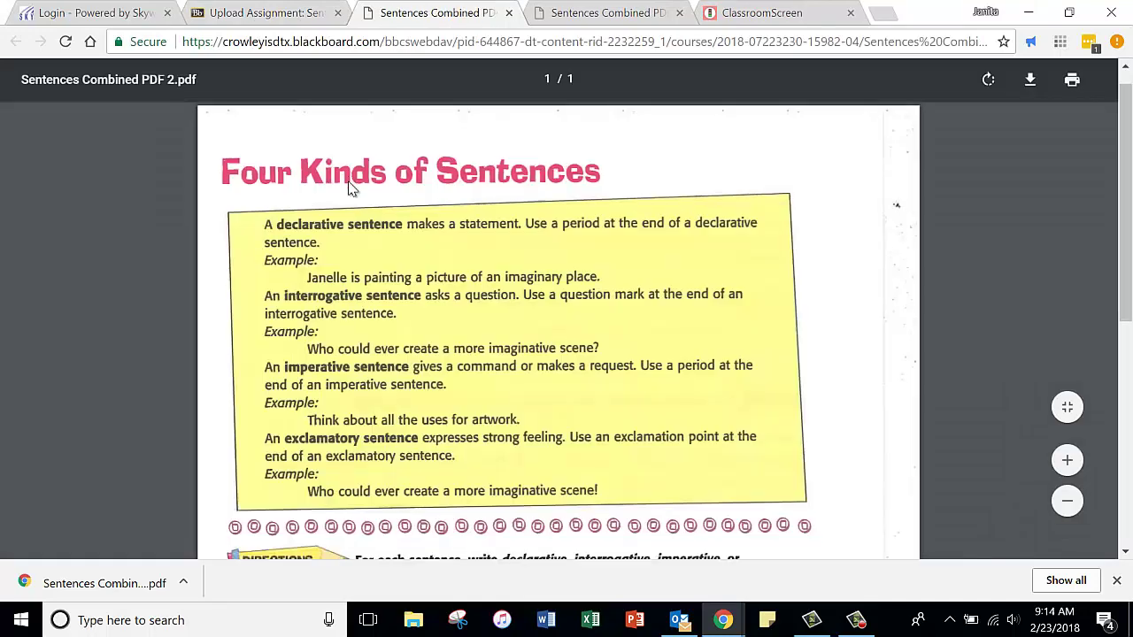
{"action": "scroll", "coordinate": [349, 188], "scroll_direction": "up", "scroll_amount": 2}
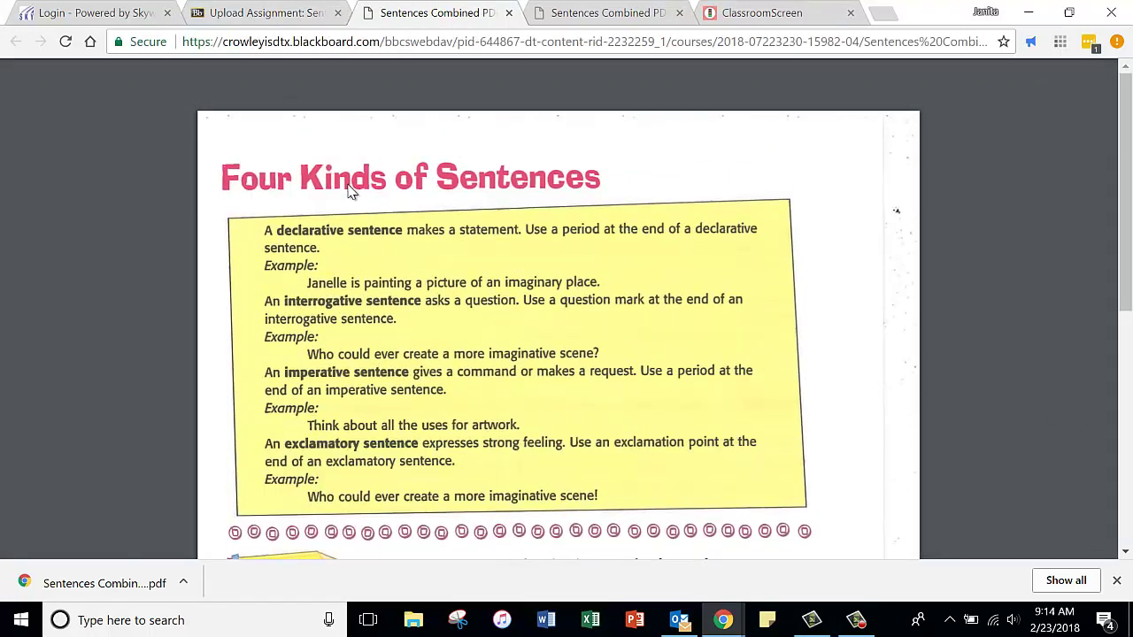
{"action": "scroll", "coordinate": [349, 188], "scroll_direction": "down", "scroll_amount": 6}
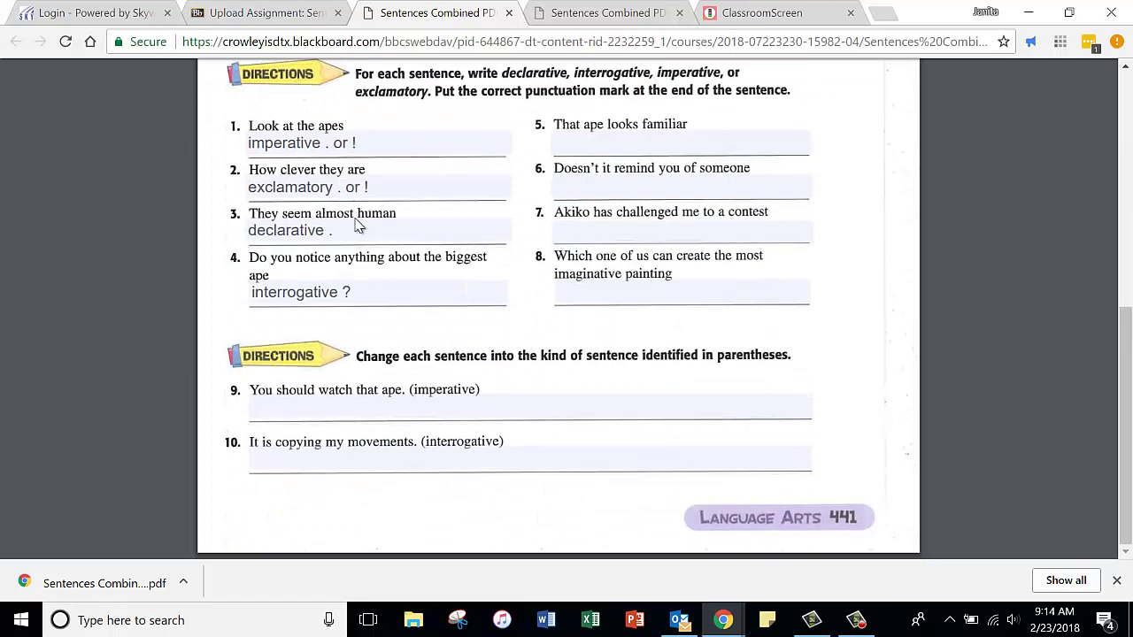
{"action": "scroll", "coordinate": [352, 265], "scroll_direction": "up", "scroll_amount": 6}
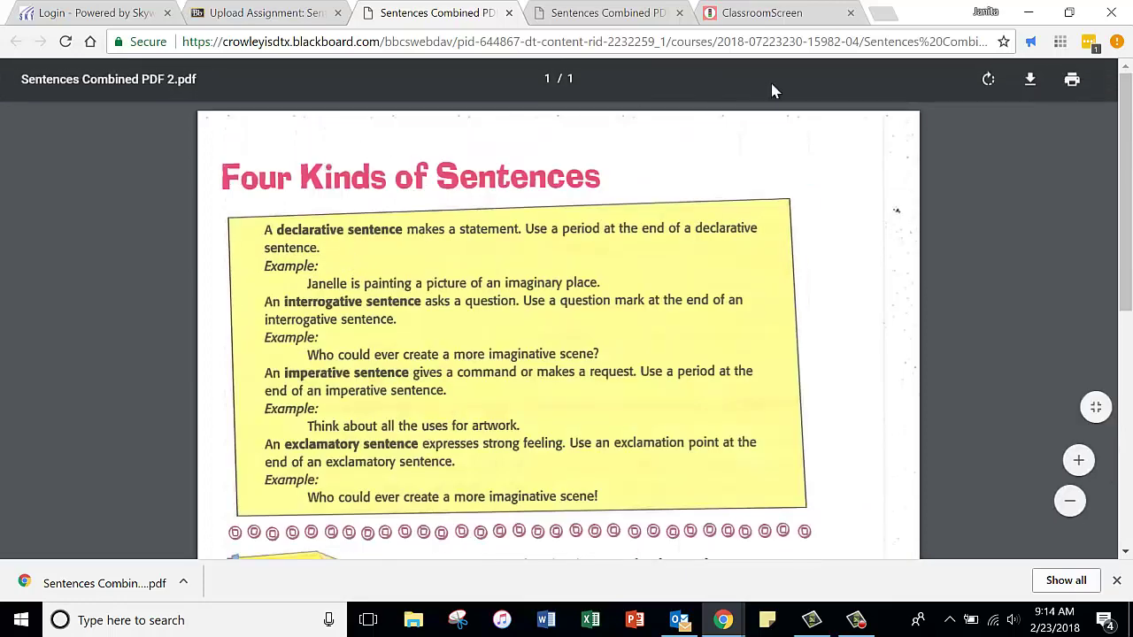
{"action": "left_click", "coordinate": [1030, 80]}
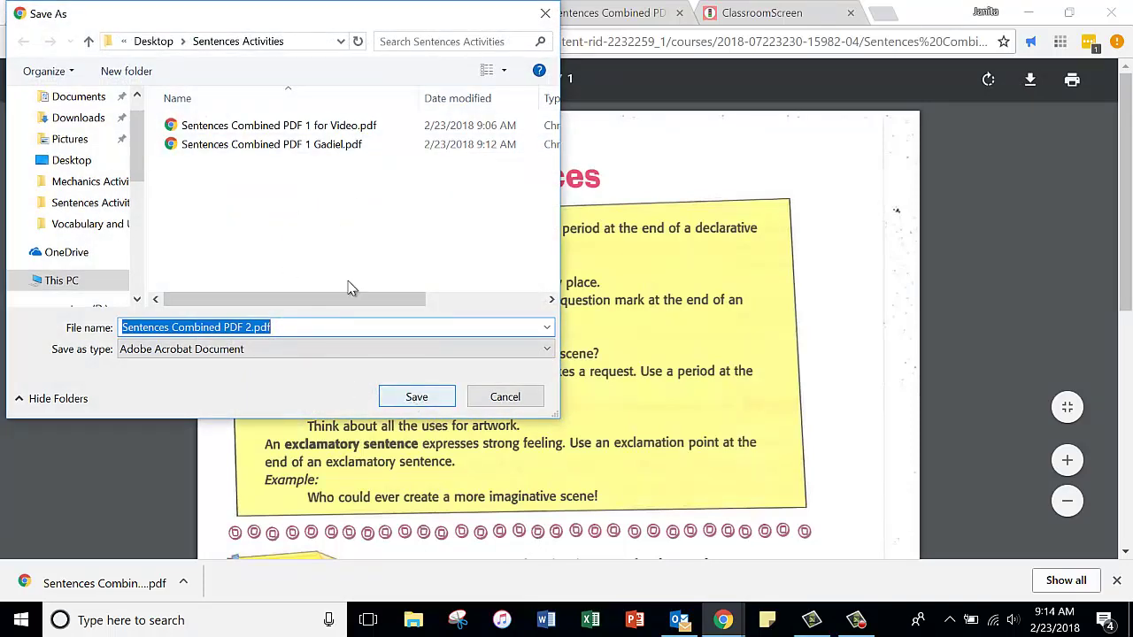
{"action": "left_click", "coordinate": [417, 397]}
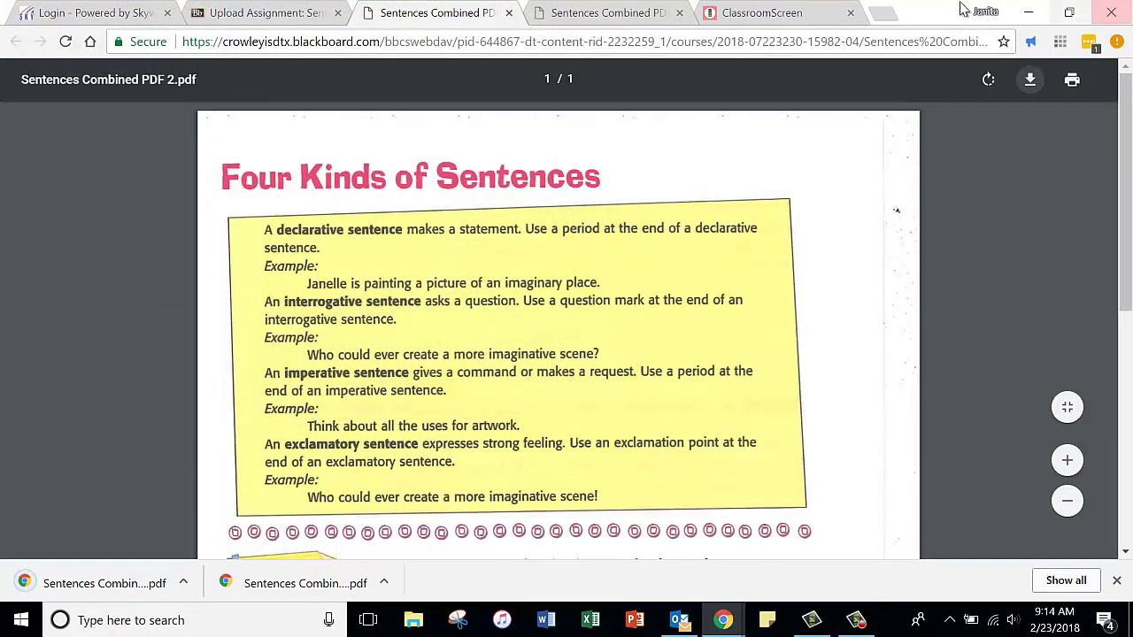
From the desktop, open the Sentences Activities folder and show Open with options for Sentences Combined PDF 2.pdf
{"action": "left_click", "coordinate": [1031, 12]}
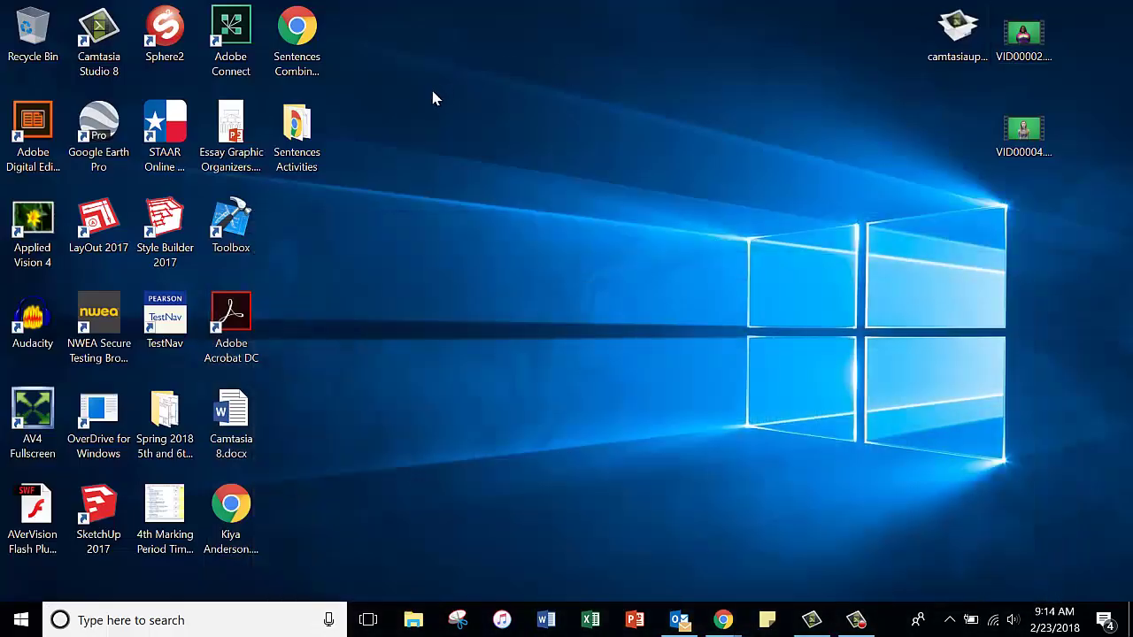
{"action": "left_click", "coordinate": [302, 128]}
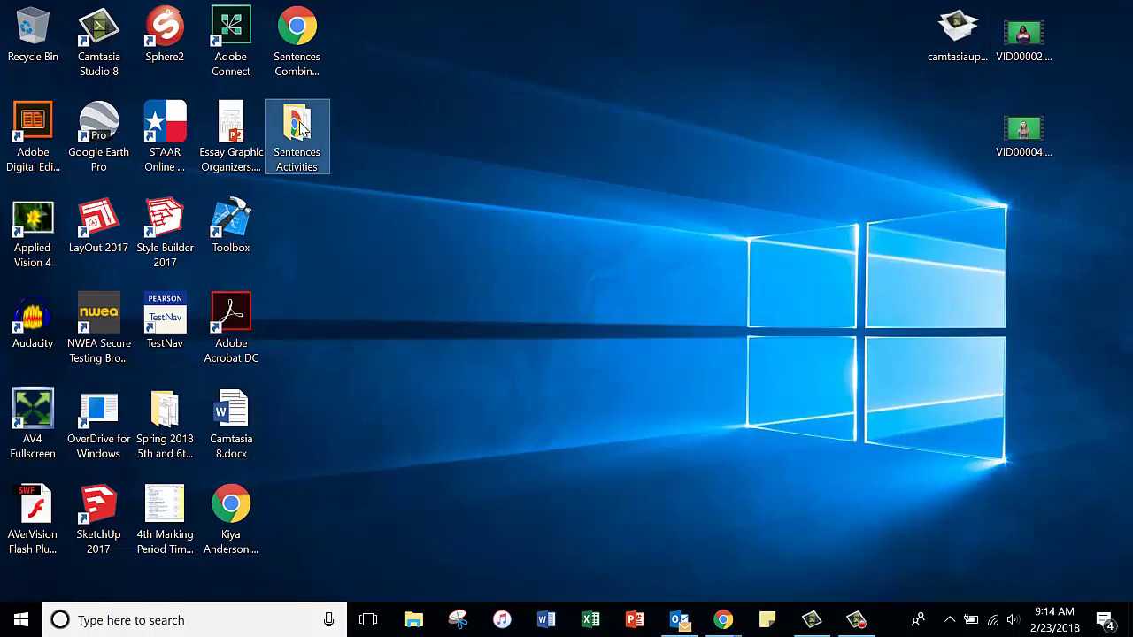
{"action": "double_click", "coordinate": [302, 129]}
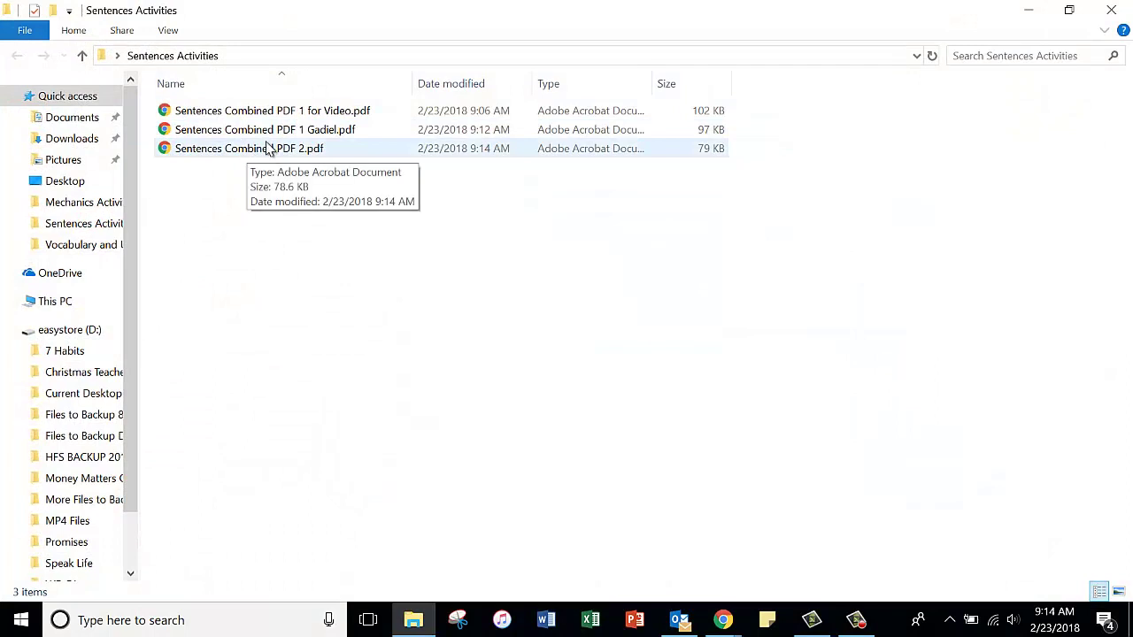
{"action": "right_click", "coordinate": [275, 154]}
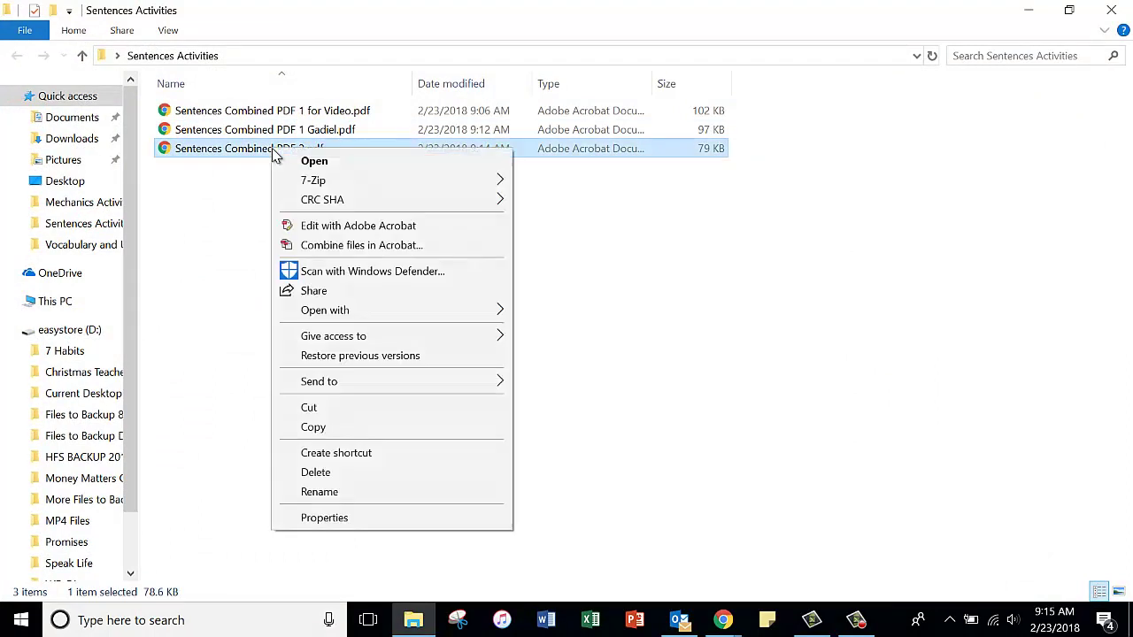
{"action": "mouse_move", "coordinate": [396, 316]}
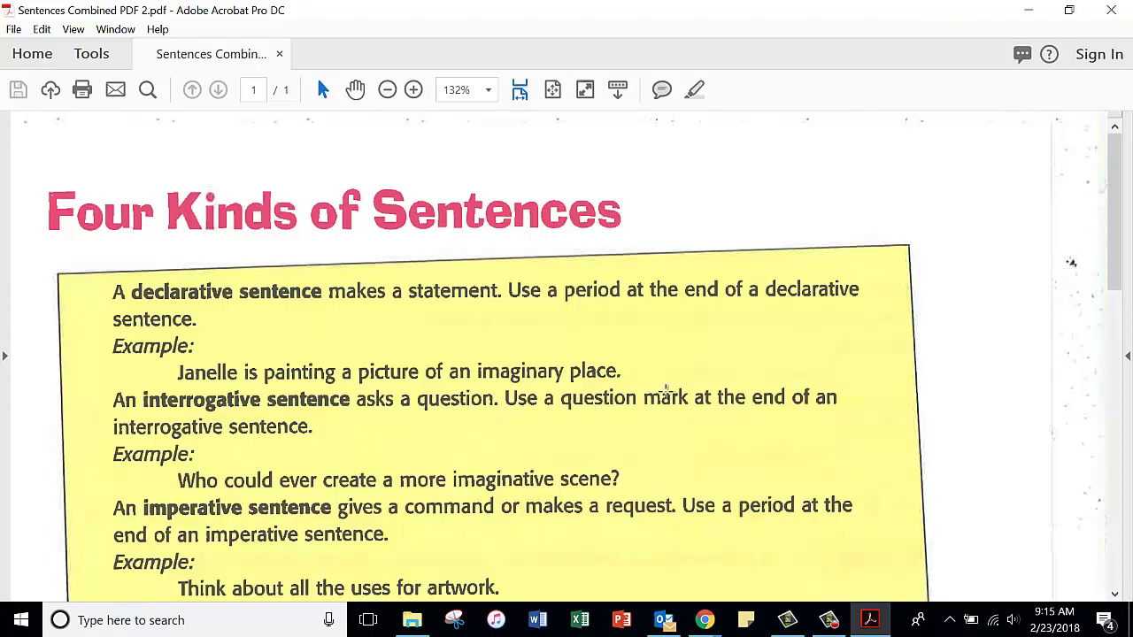
Open Sentences Combined PDF 2.pdf with Adobe Acrobat DC
{"action": "left_click", "coordinate": [829, 619]}
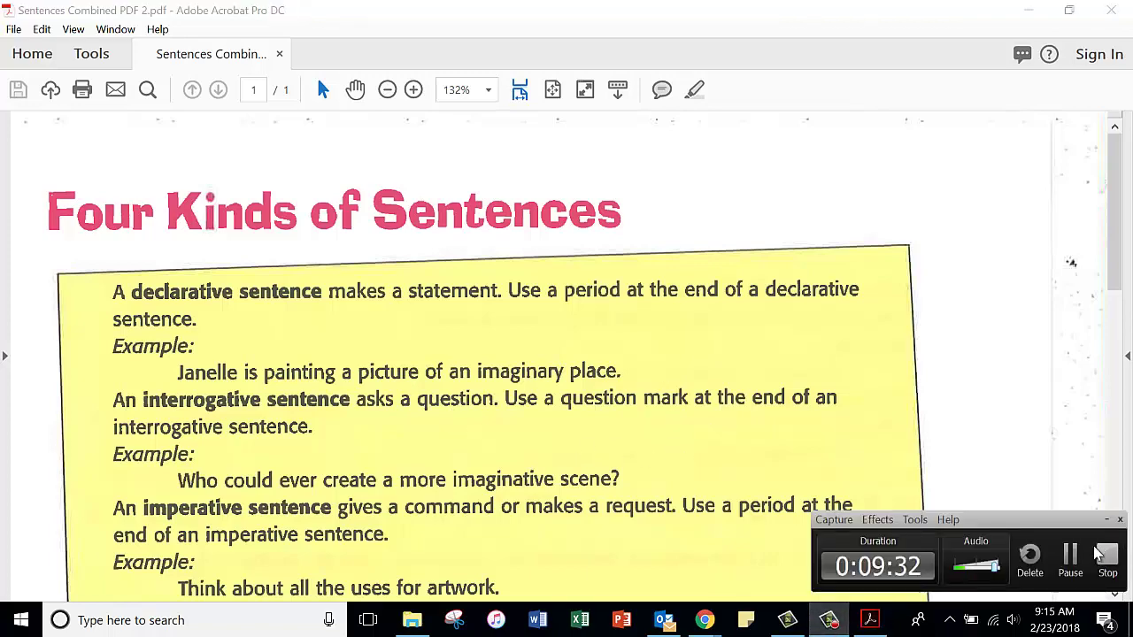